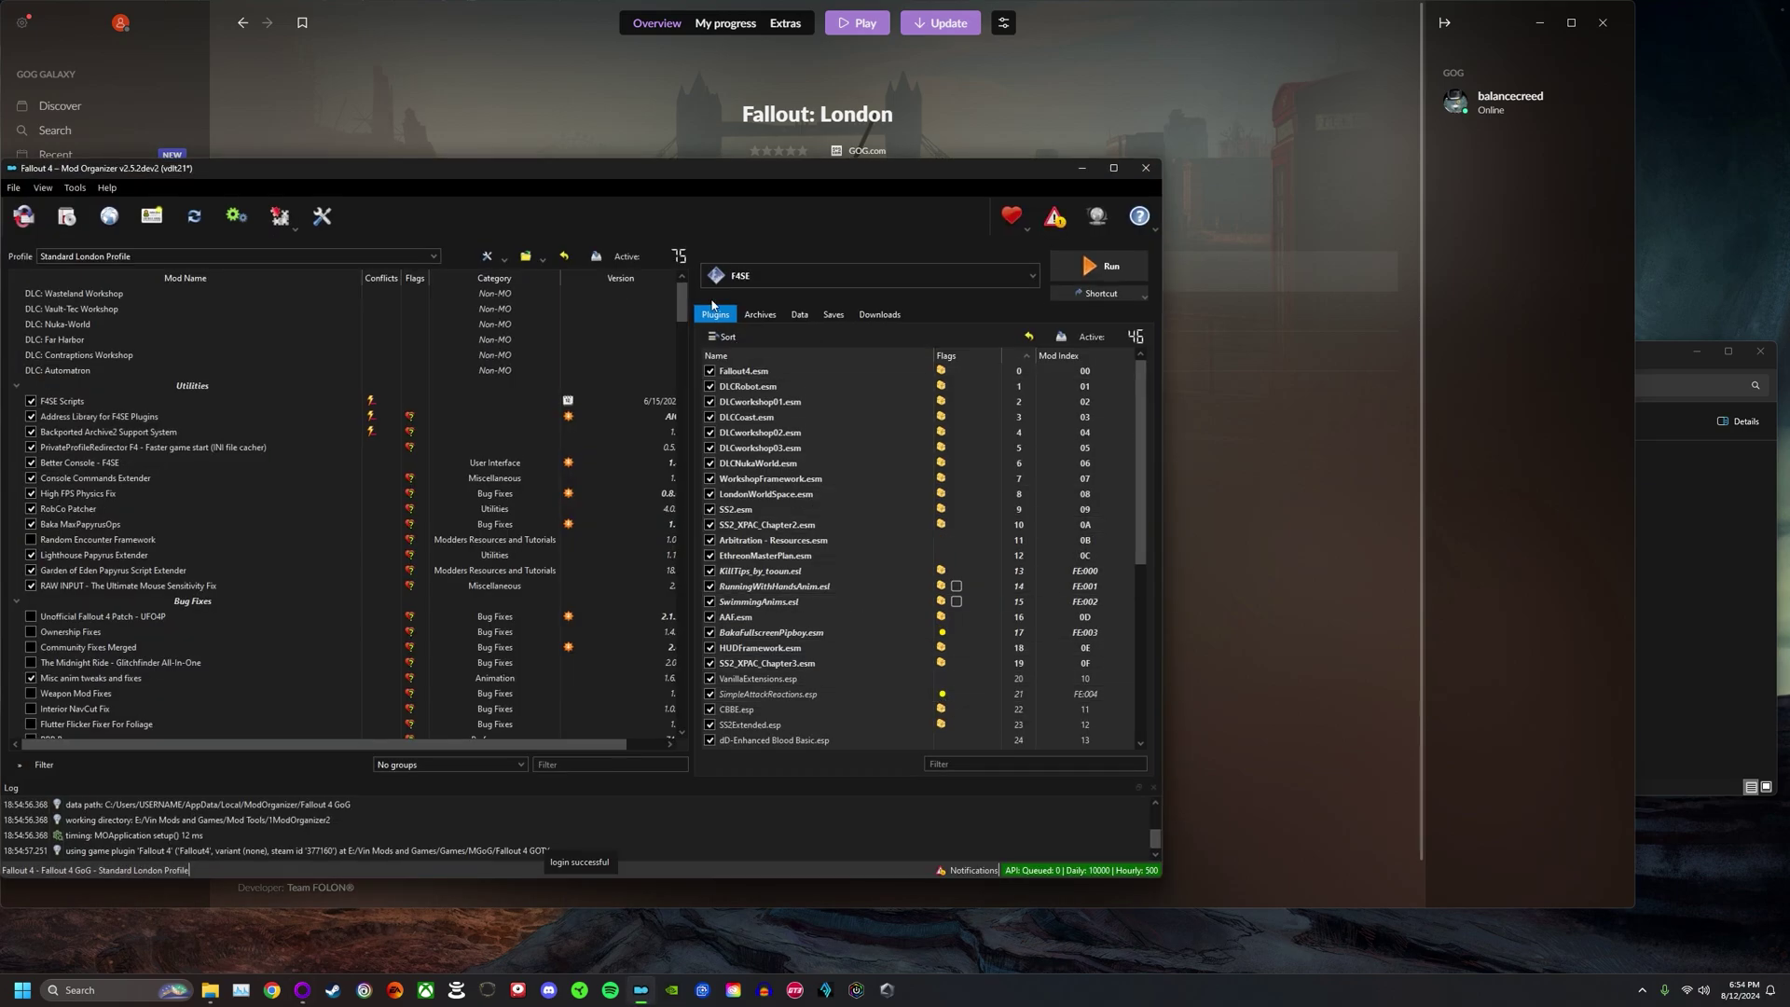
Move Mod Organizer 2 aside and bring GOG Galaxy's Fallout: London page forward.
drag(510, 180, 800, 198)
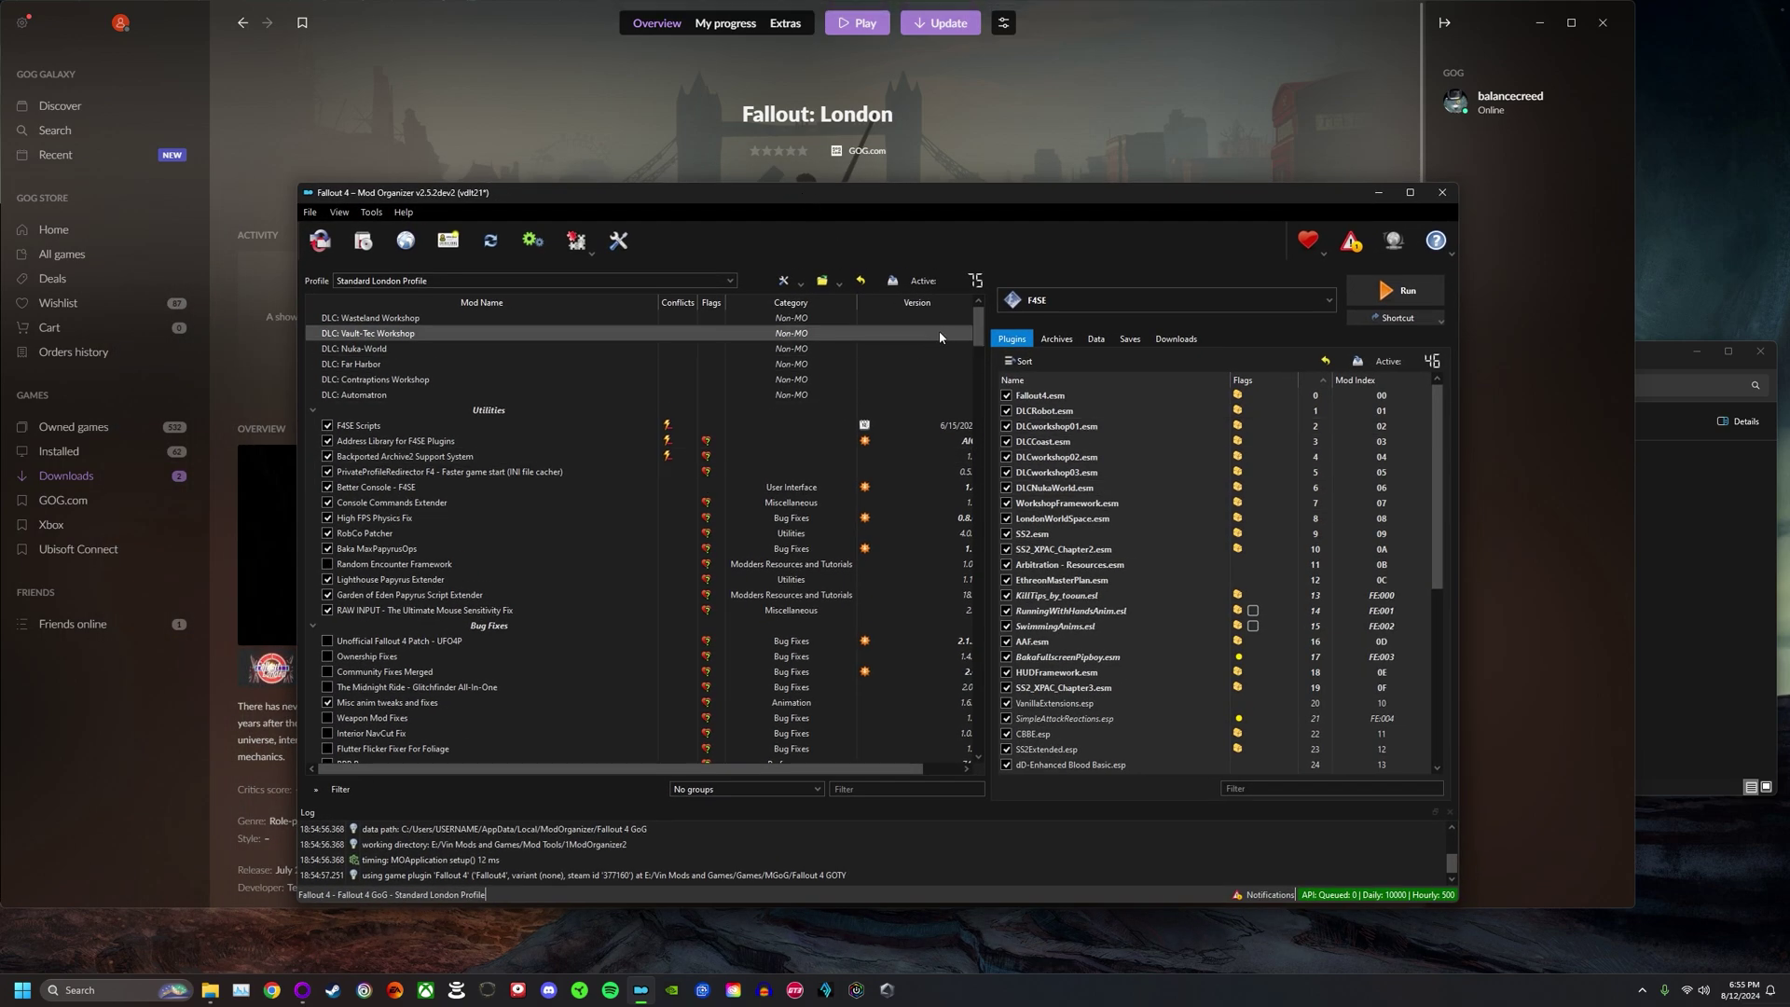
click(922, 143)
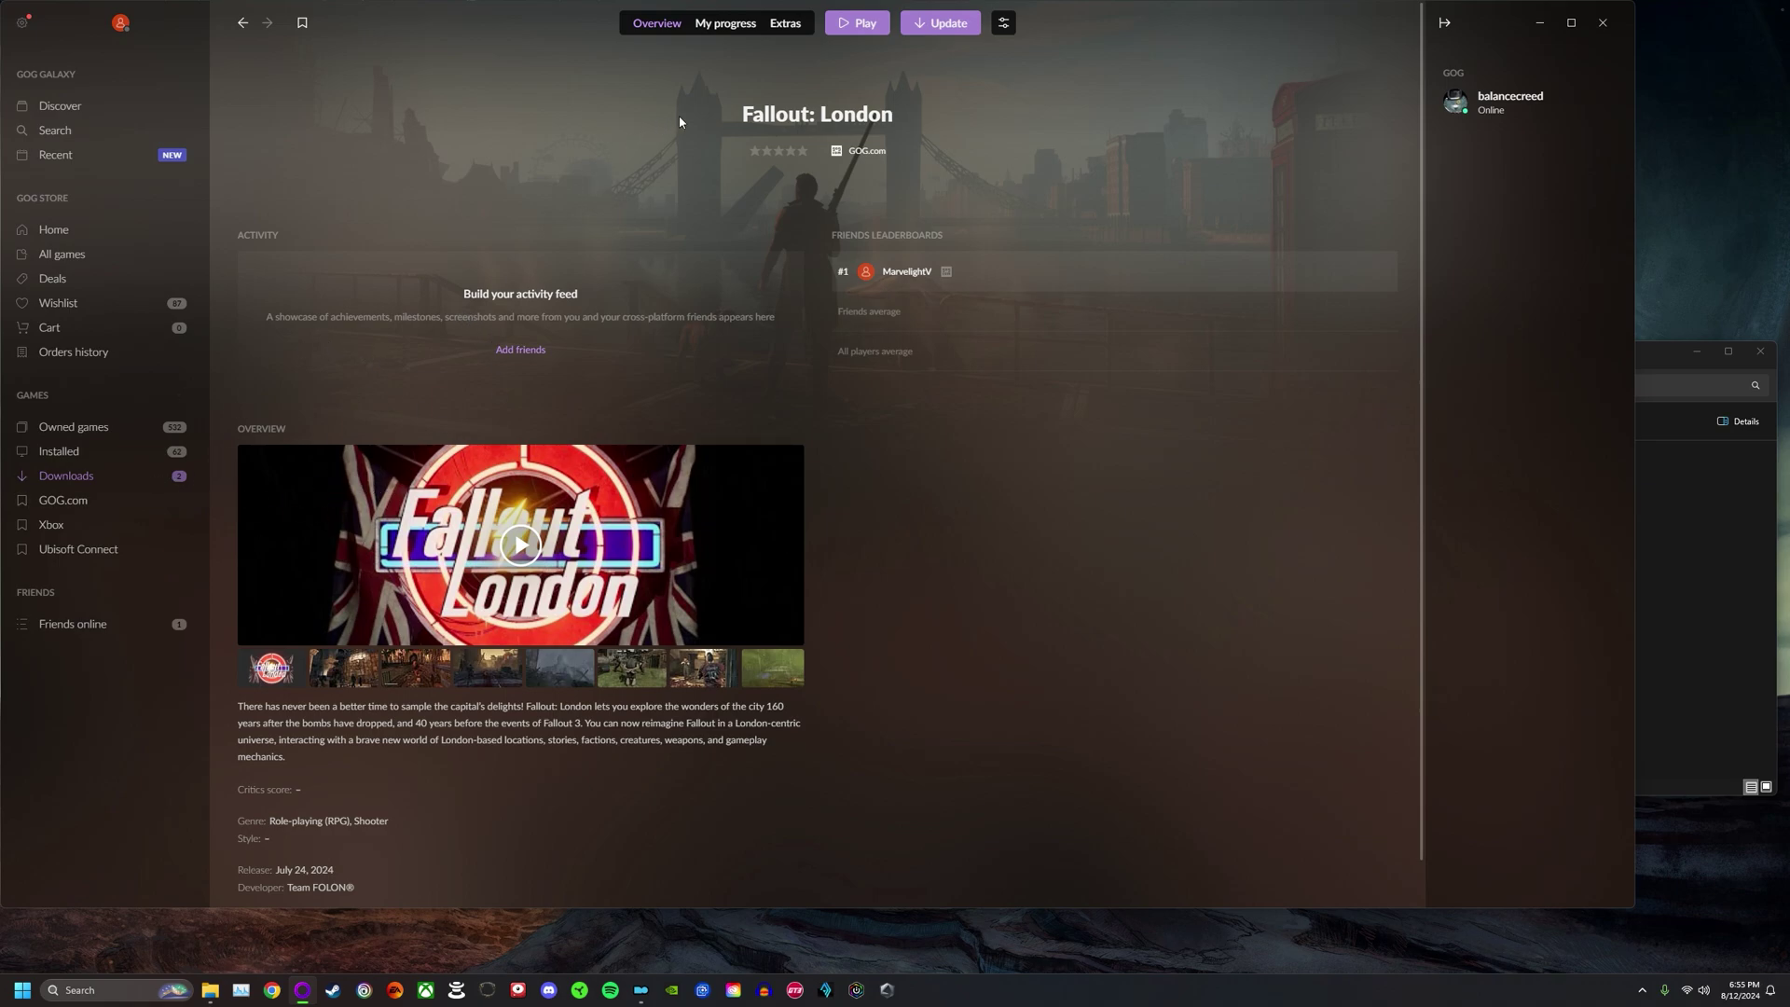
Run Verify / Repair on Fallout: London to update it to patch V1.01 (V2.31R3).
click(1004, 22)
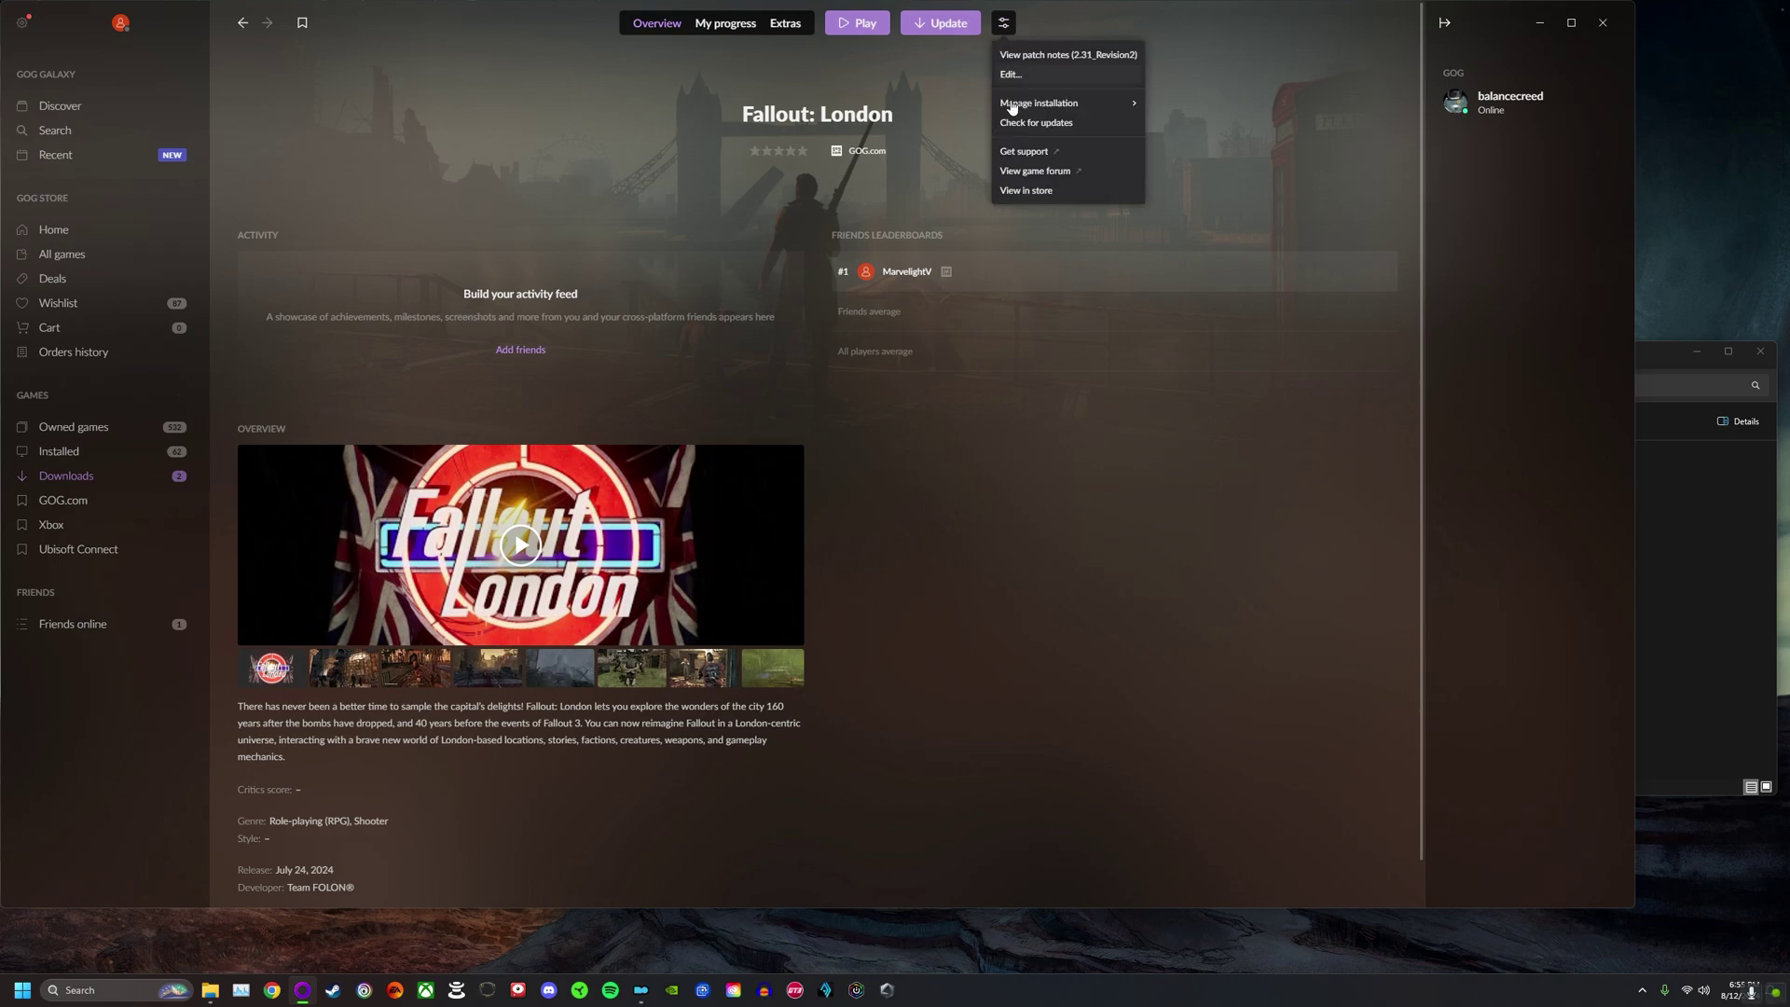
mouse_move(1030, 110)
mouse_move(1091, 112)
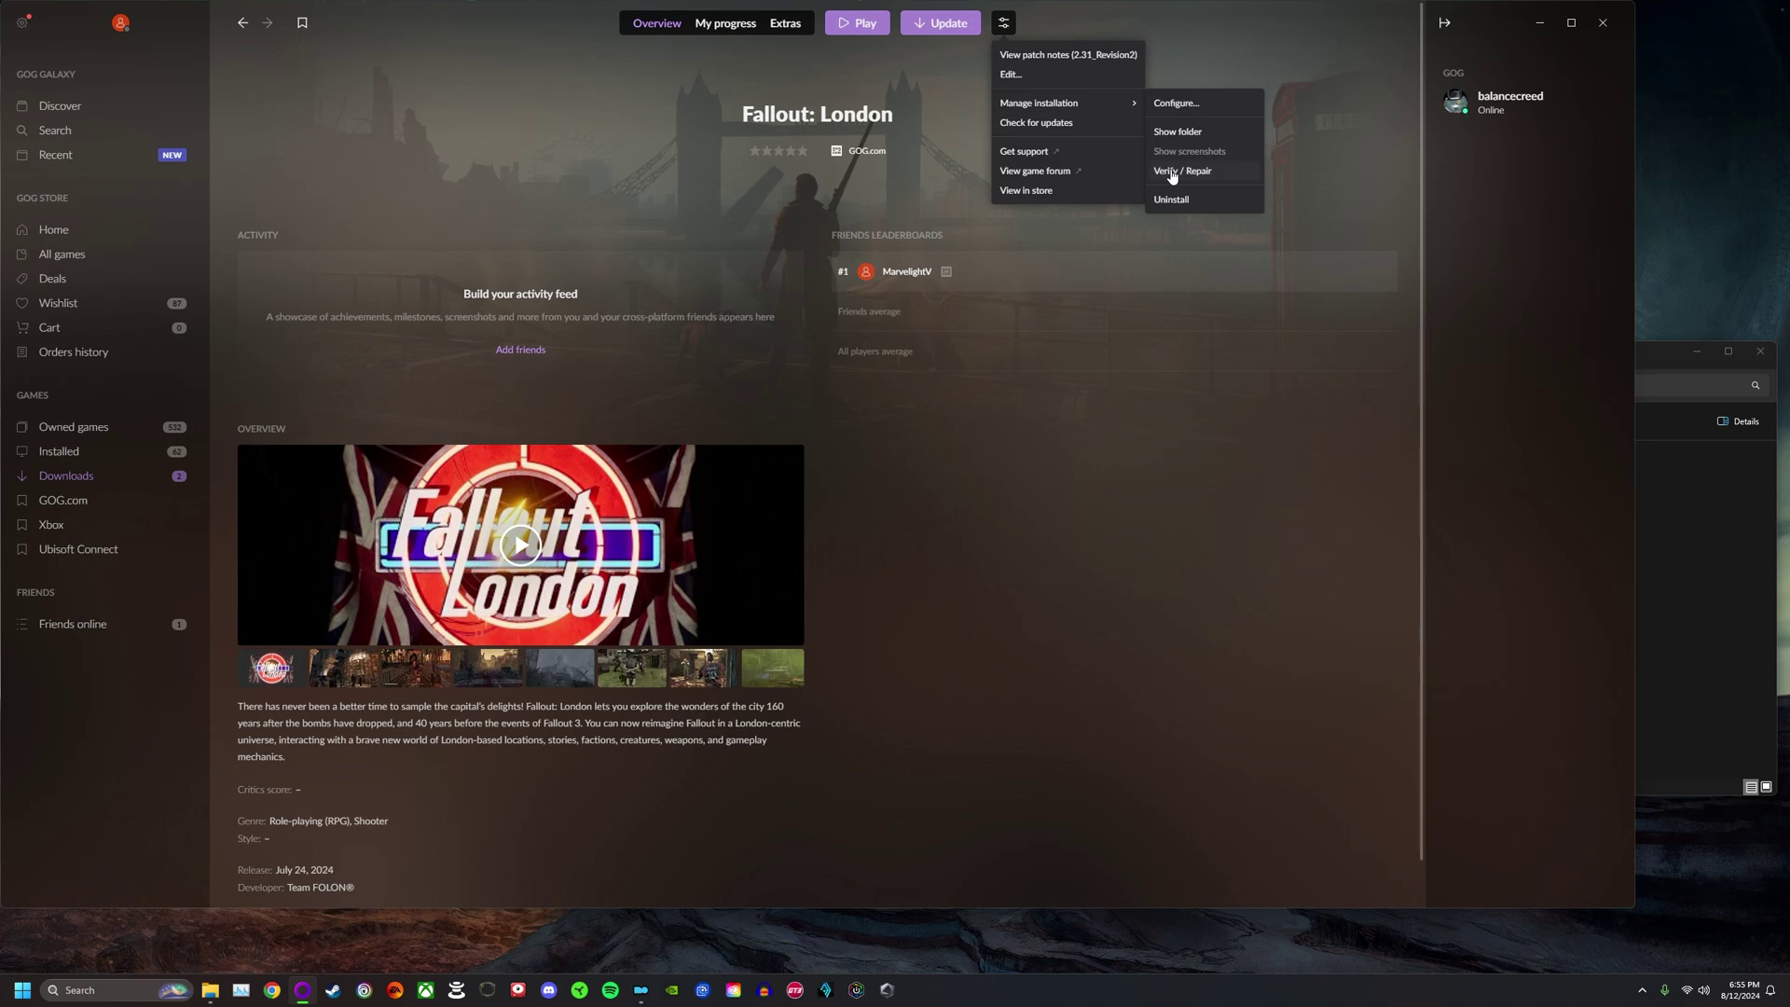
click(936, 34)
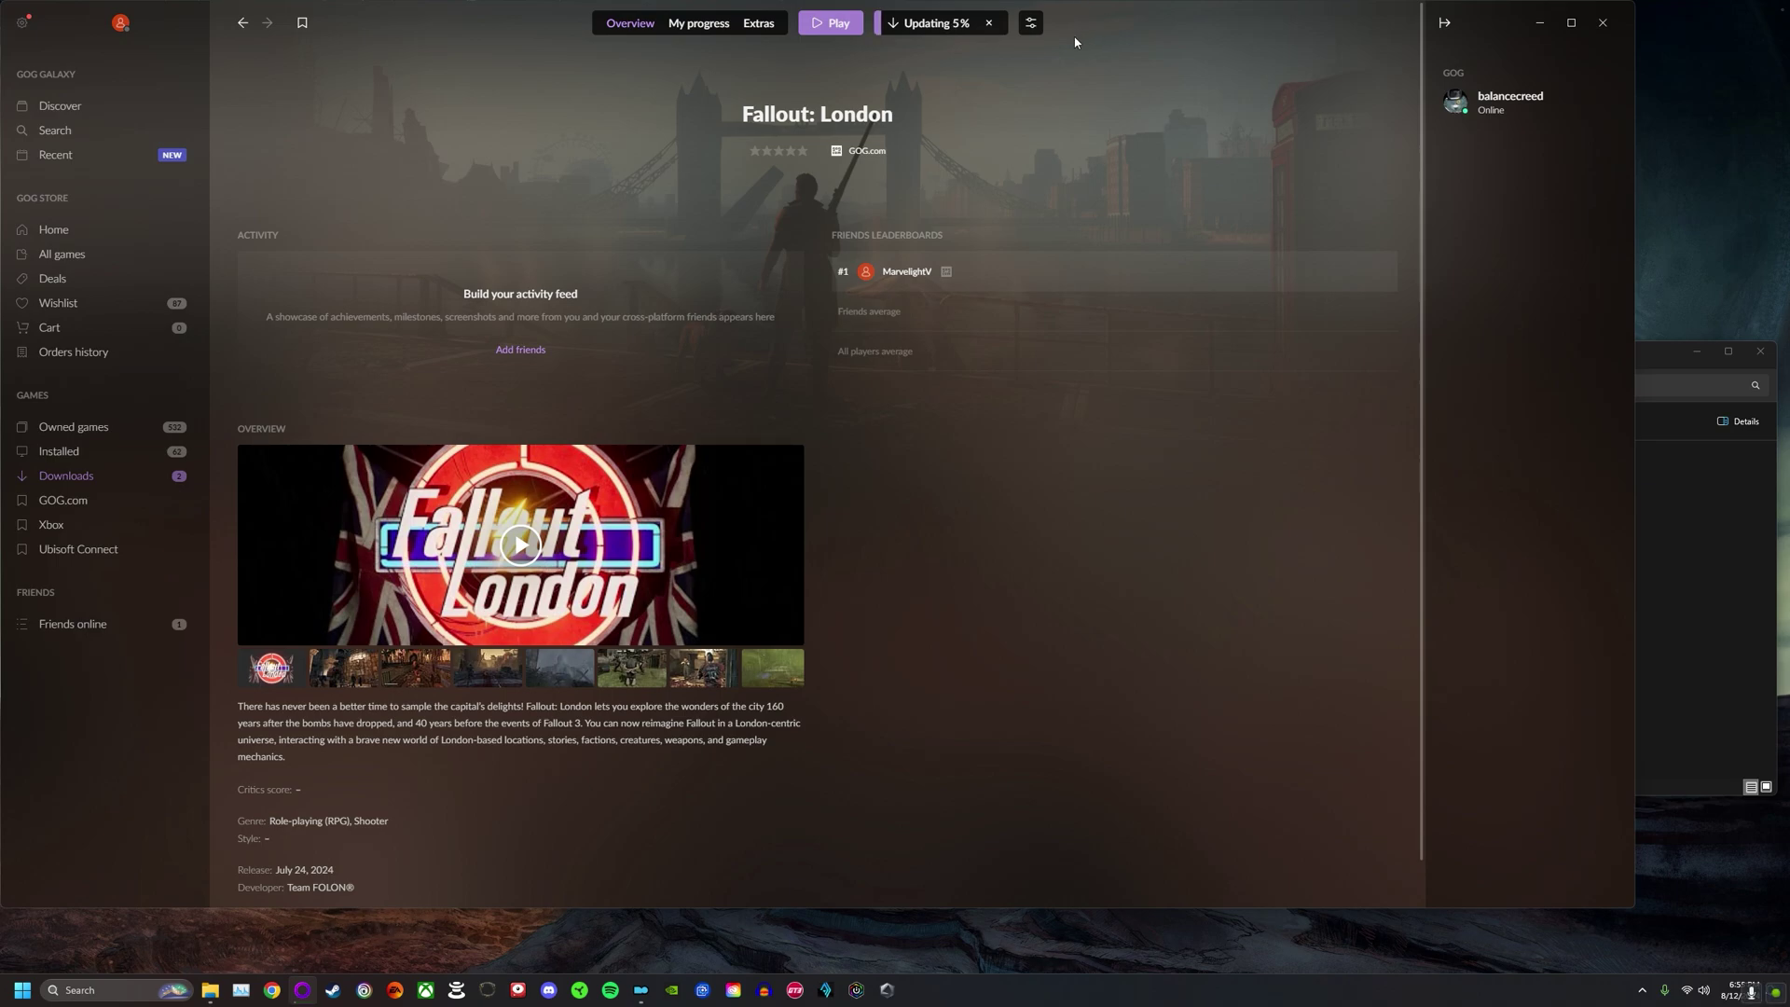
Open the Fallout: London install folder in File Explorer through Manage installation.
click(1031, 22)
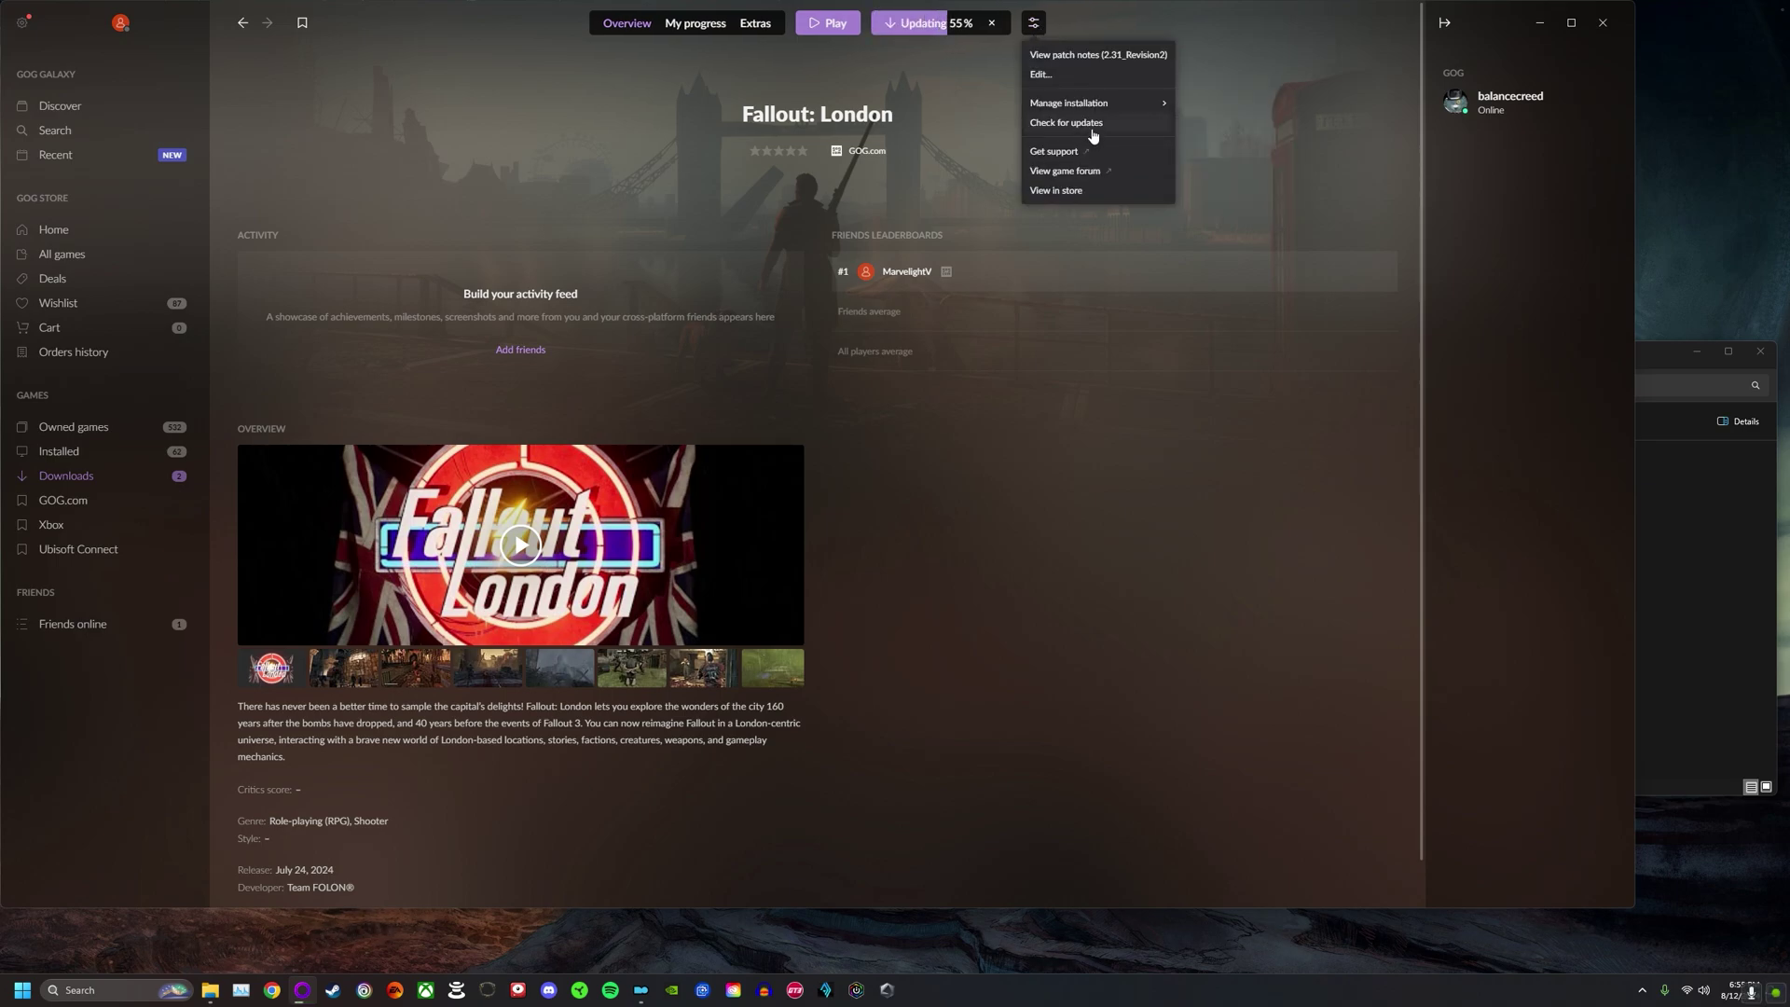
mouse_move(930, 36)
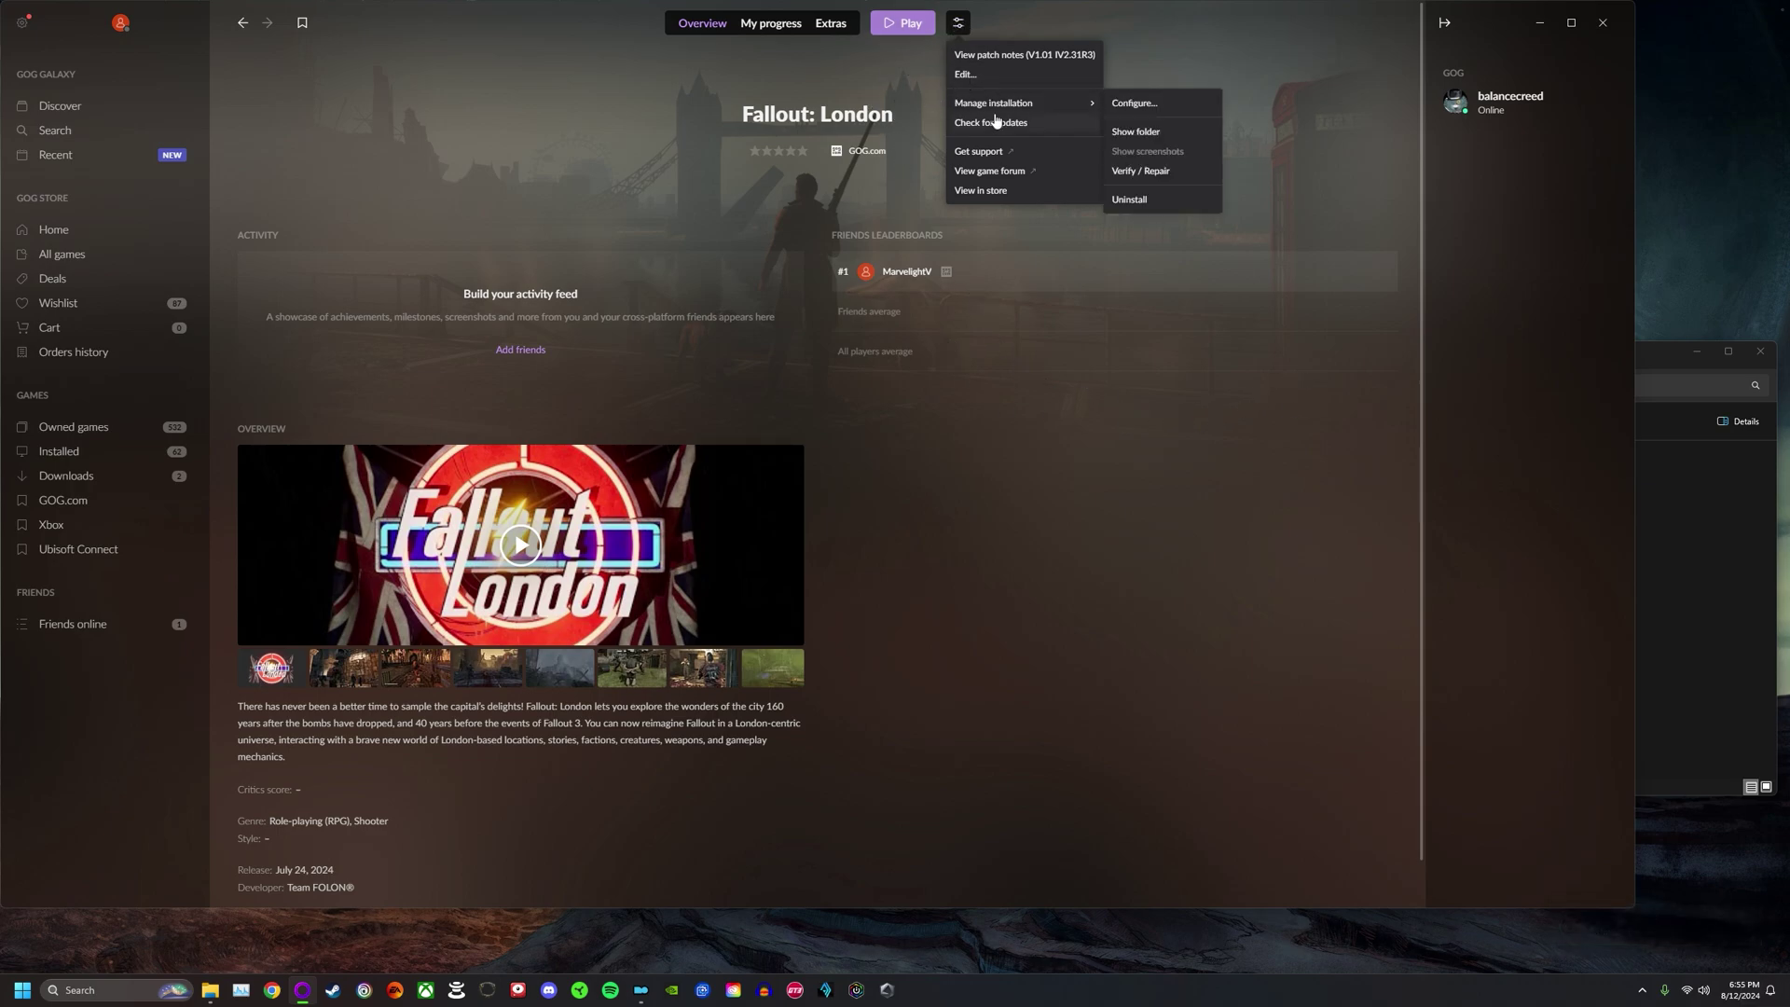
click(1140, 133)
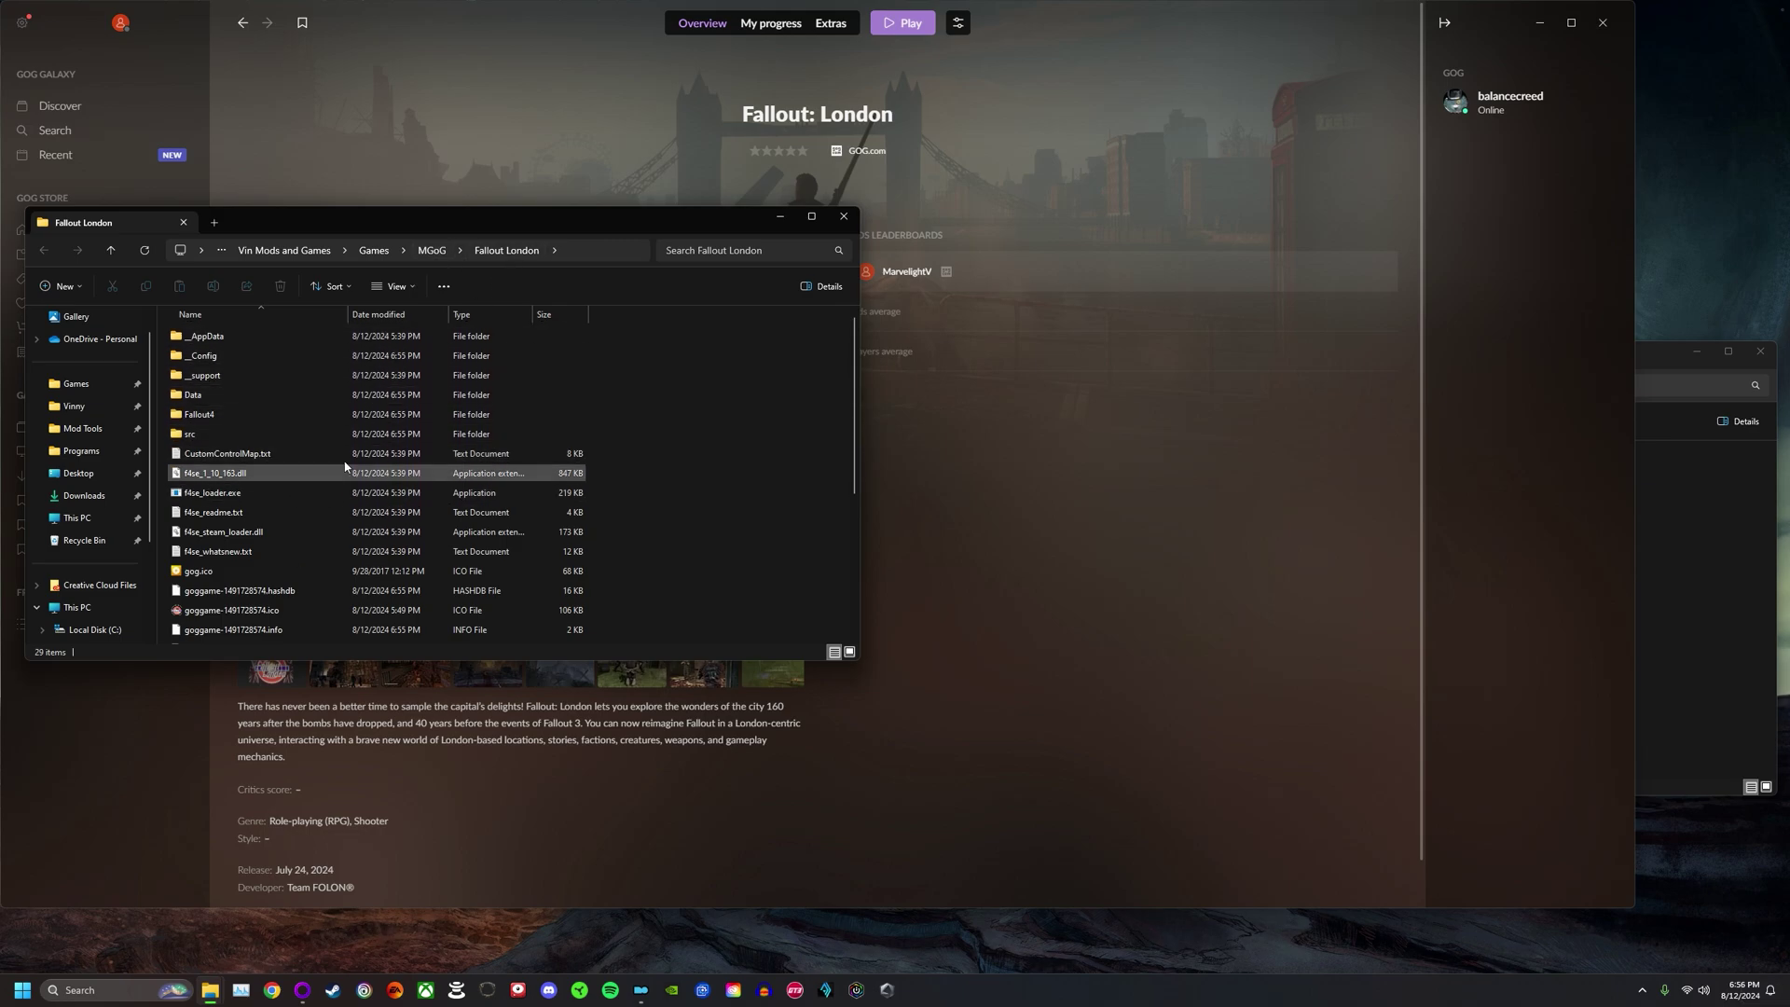
Open the install's Data folder, then return to Mod Organizer 2's Standard London Profile.
scroll(378, 504, down, 2)
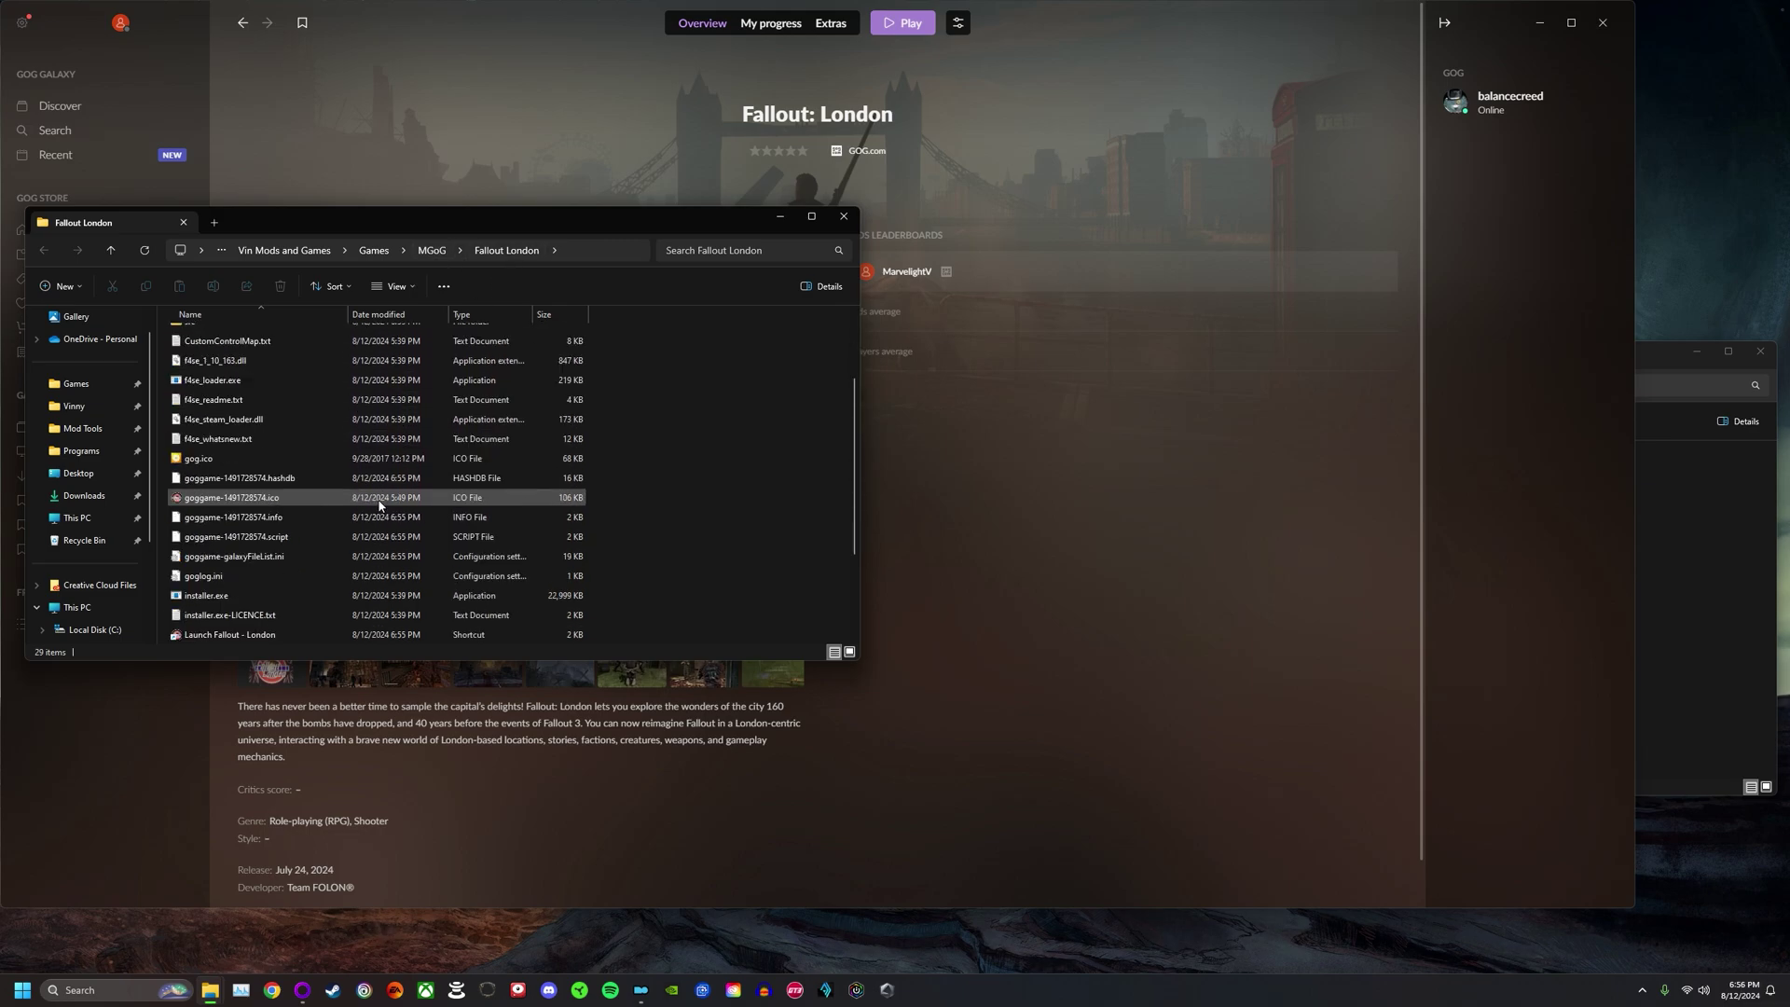
scroll(380, 505, up, 2)
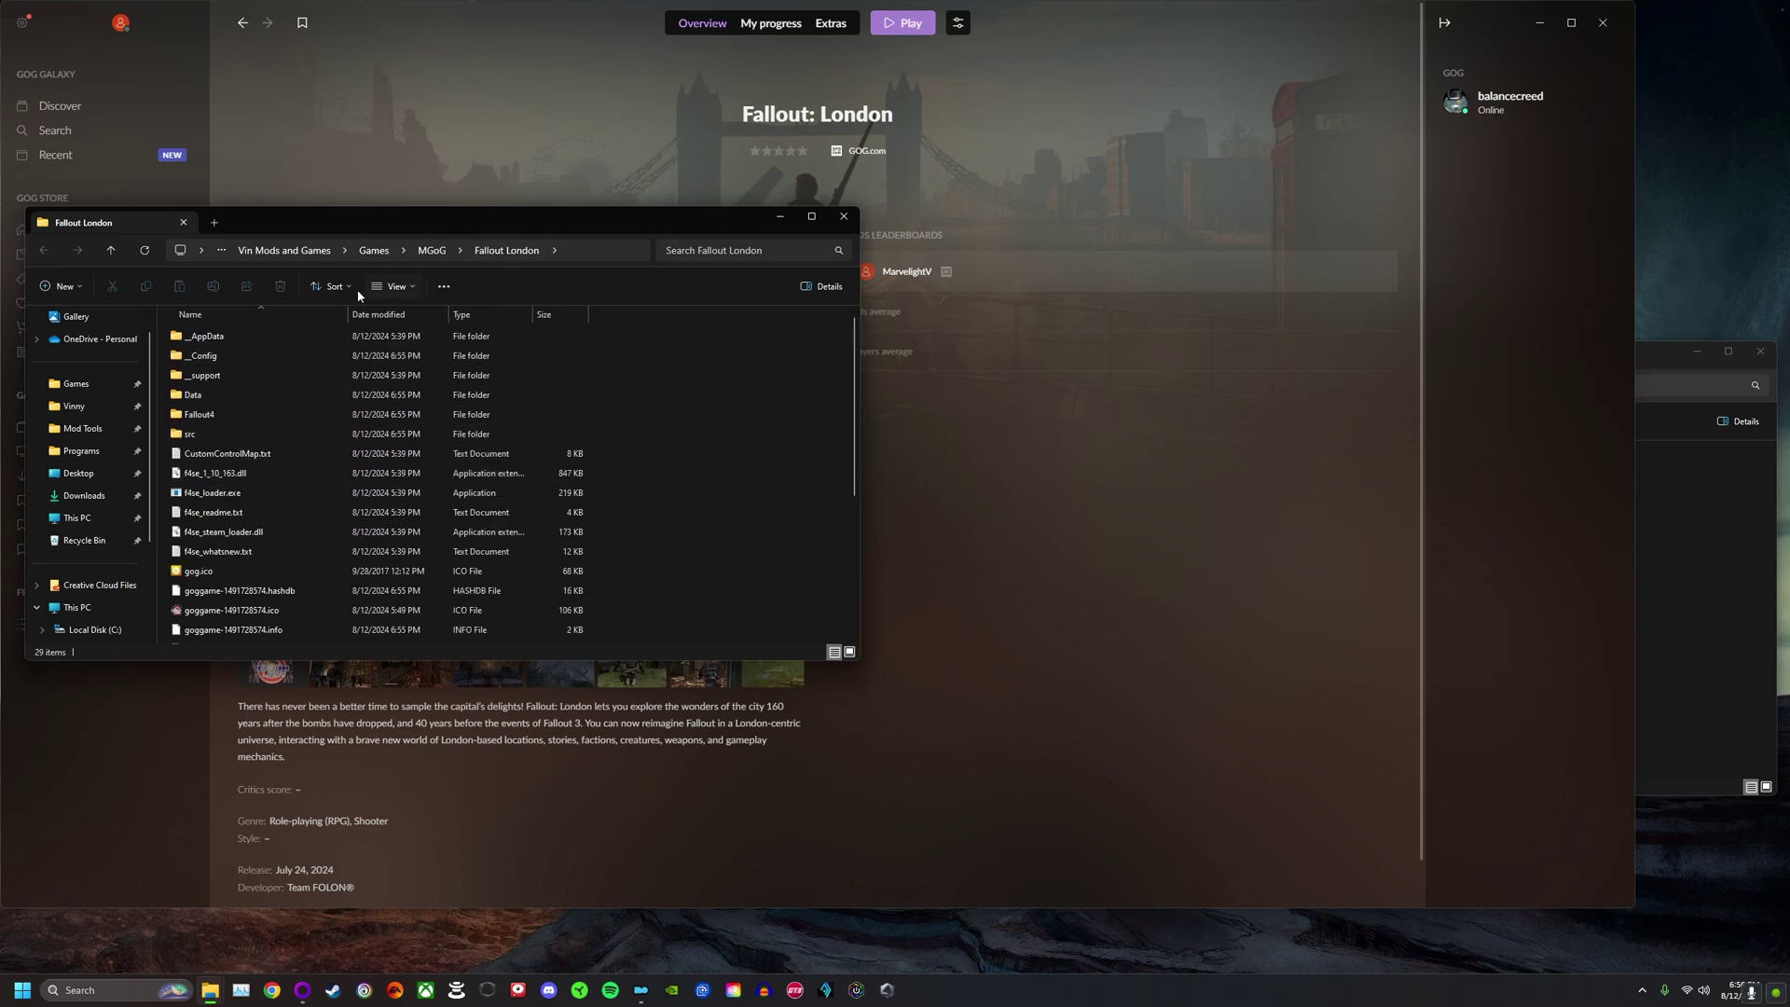
double_click(260, 395)
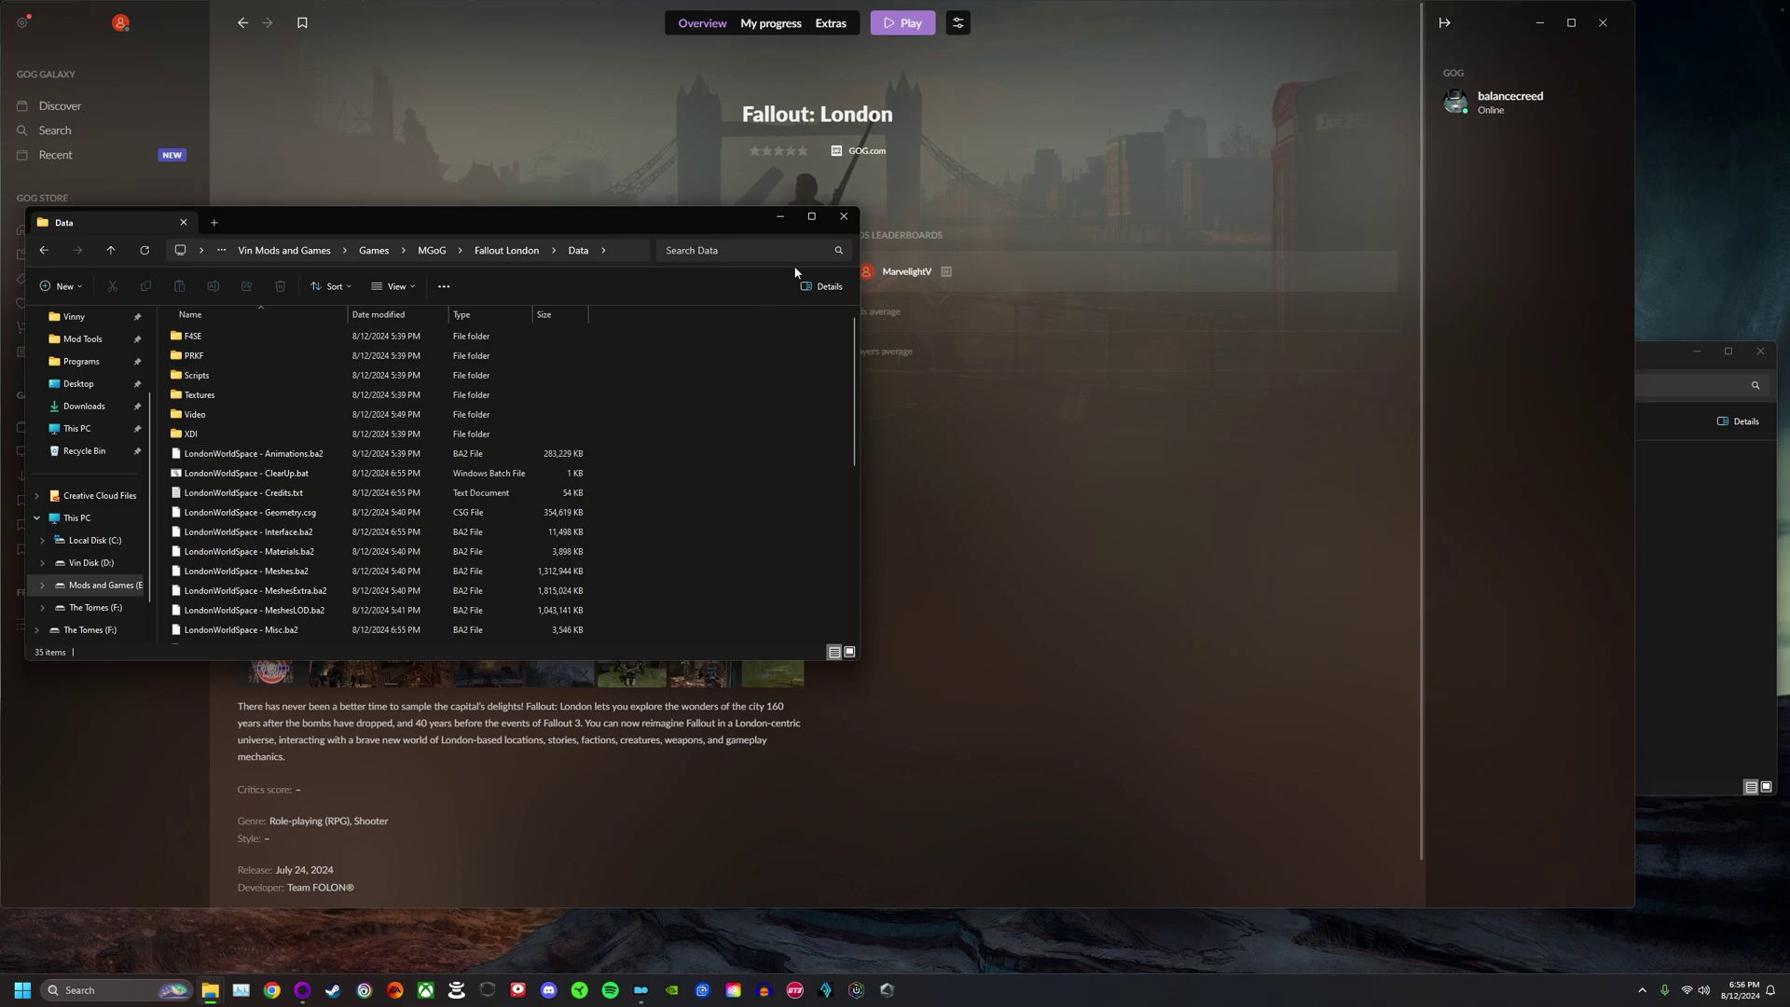
click(641, 989)
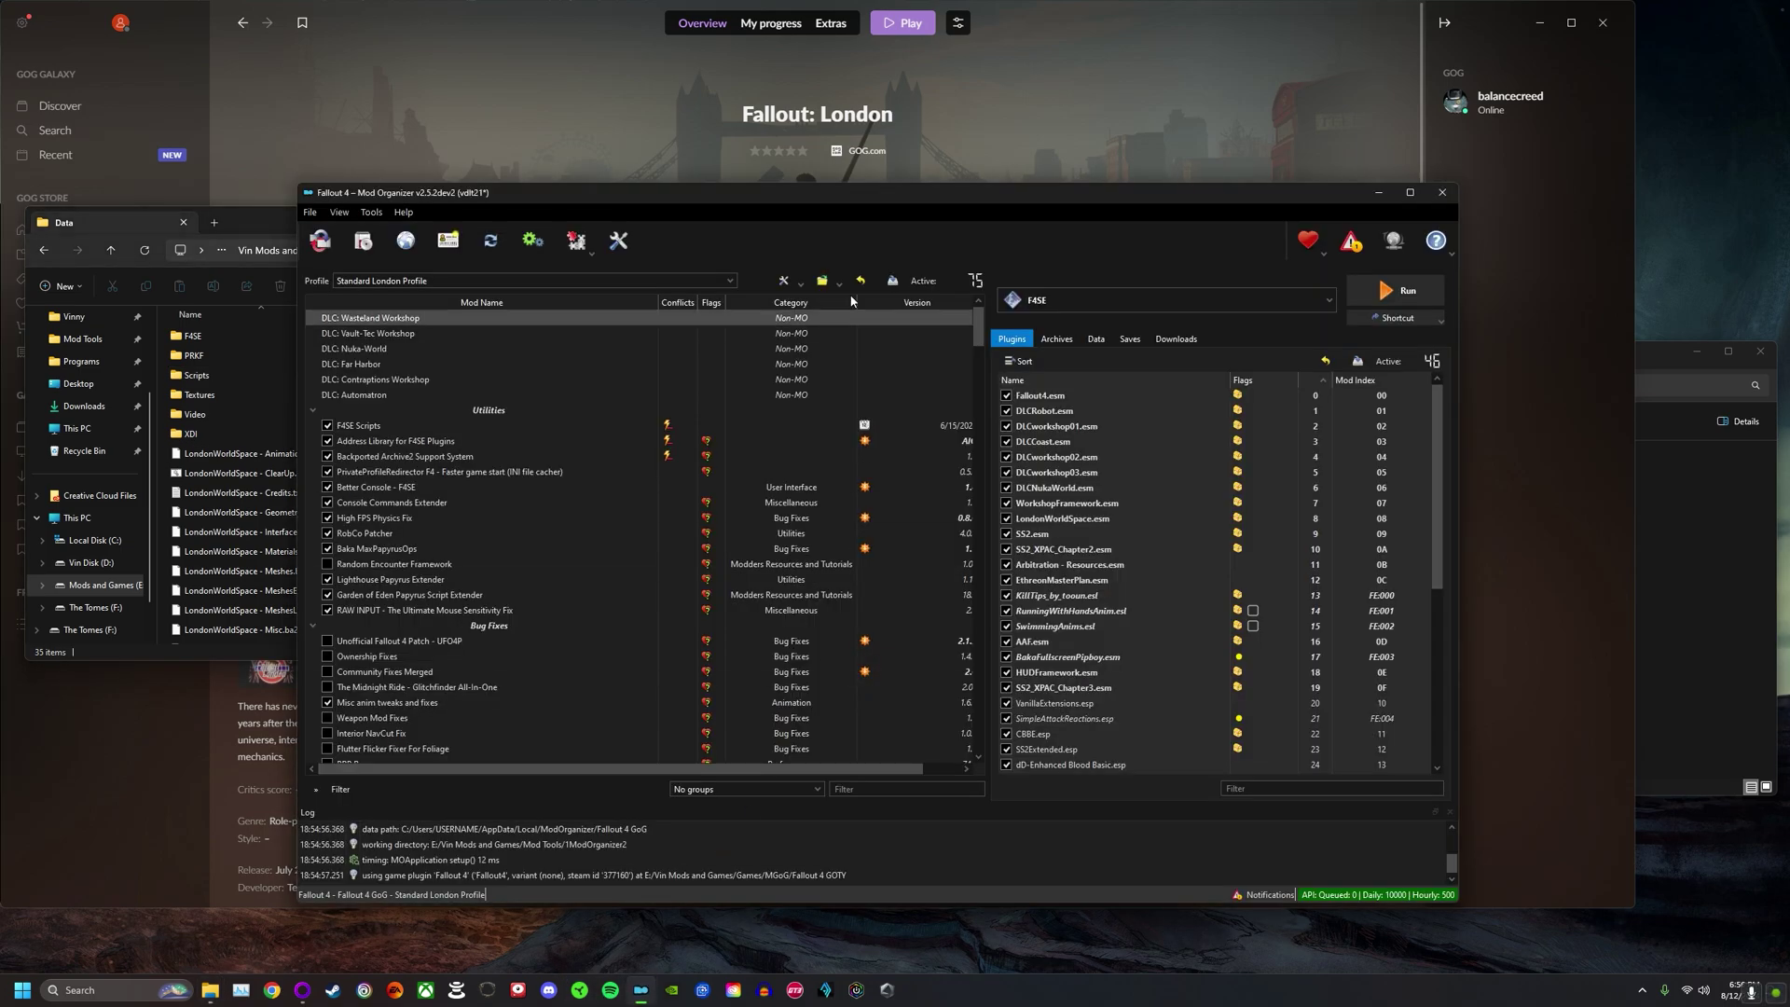
Show Mod Organizer 2's Paths settings, with base directory E:/Vin Mods and Games/Mod Tools/ZMO2Storage/FO4.
drag(775, 193, 831, 119)
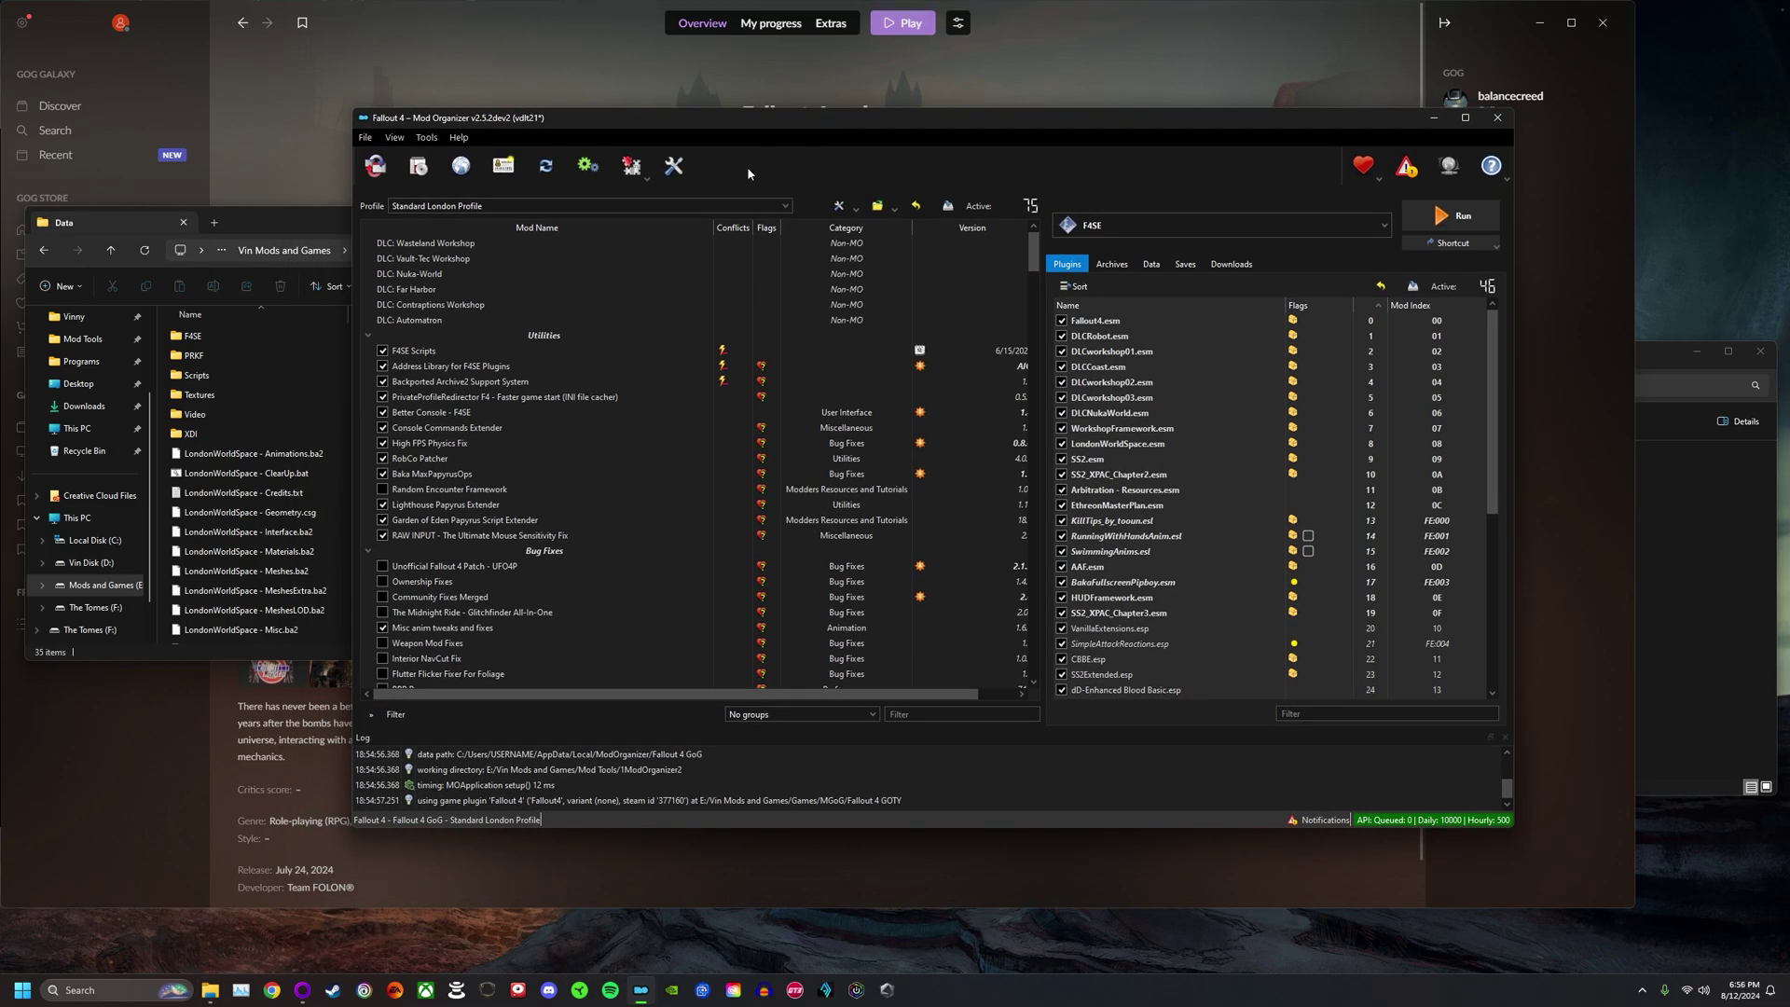
click(675, 168)
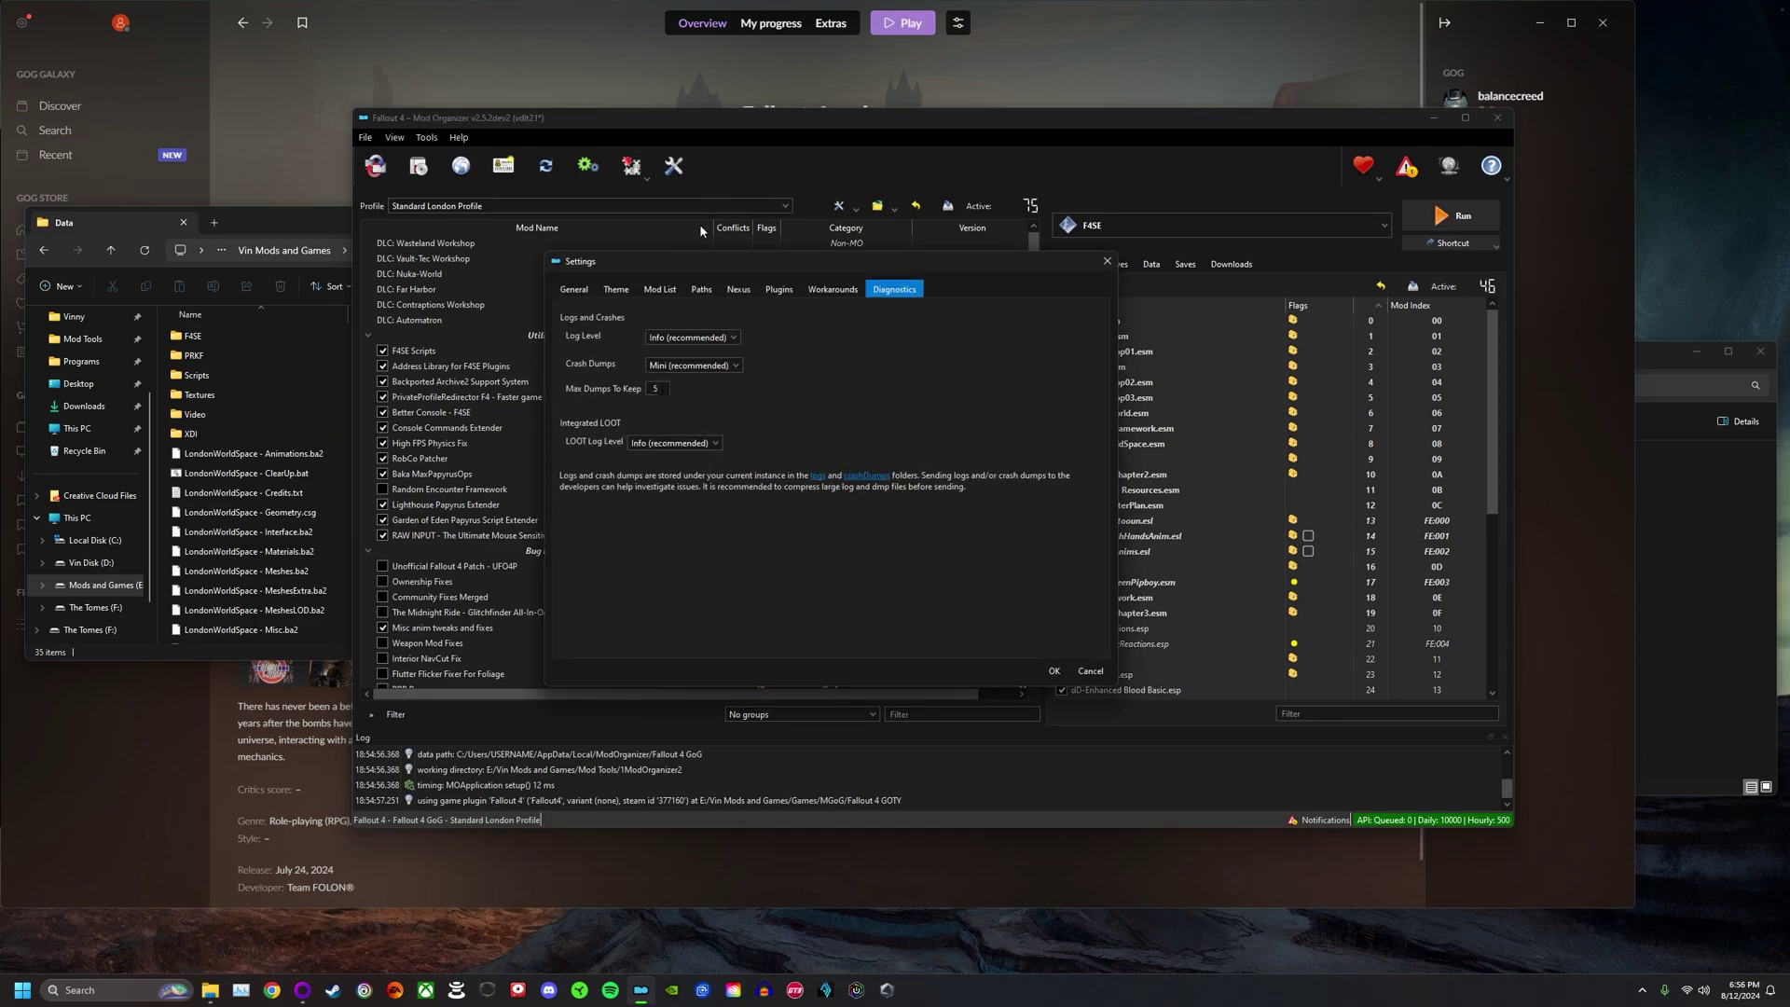
click(702, 290)
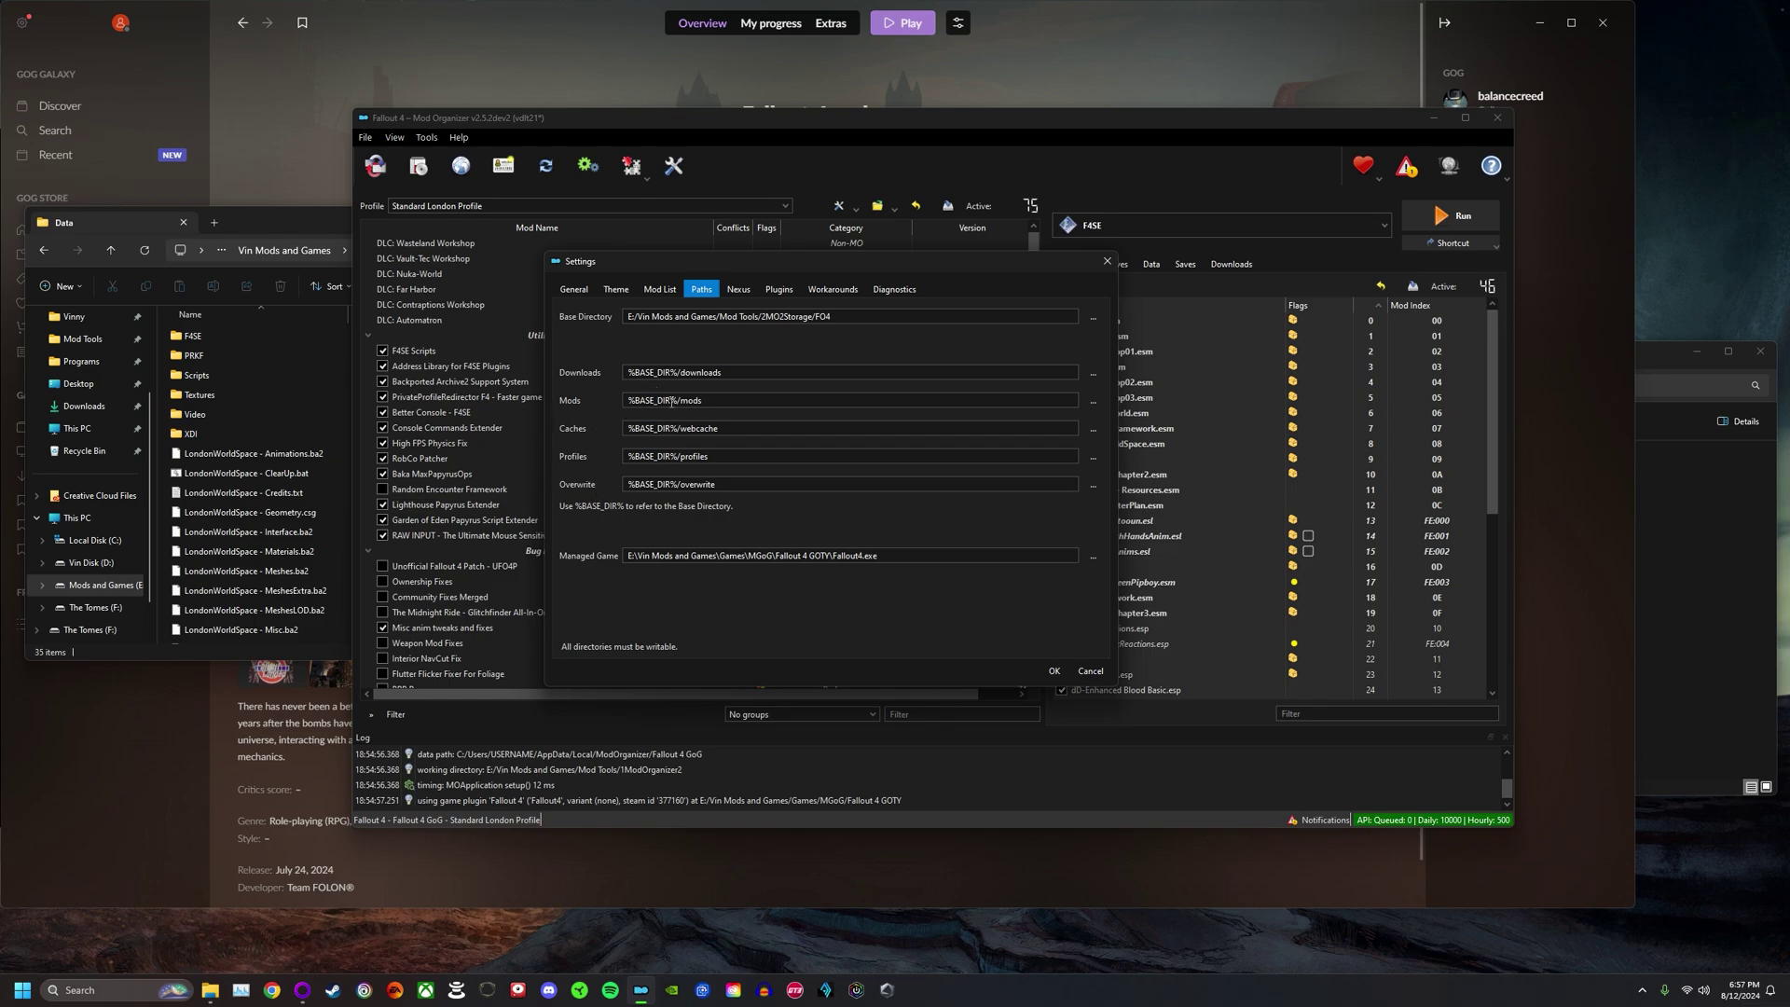
Close Settings and bring forward the FO4 storage folder listing downloads, mods and profiles.
drag(782, 269, 1364, 75)
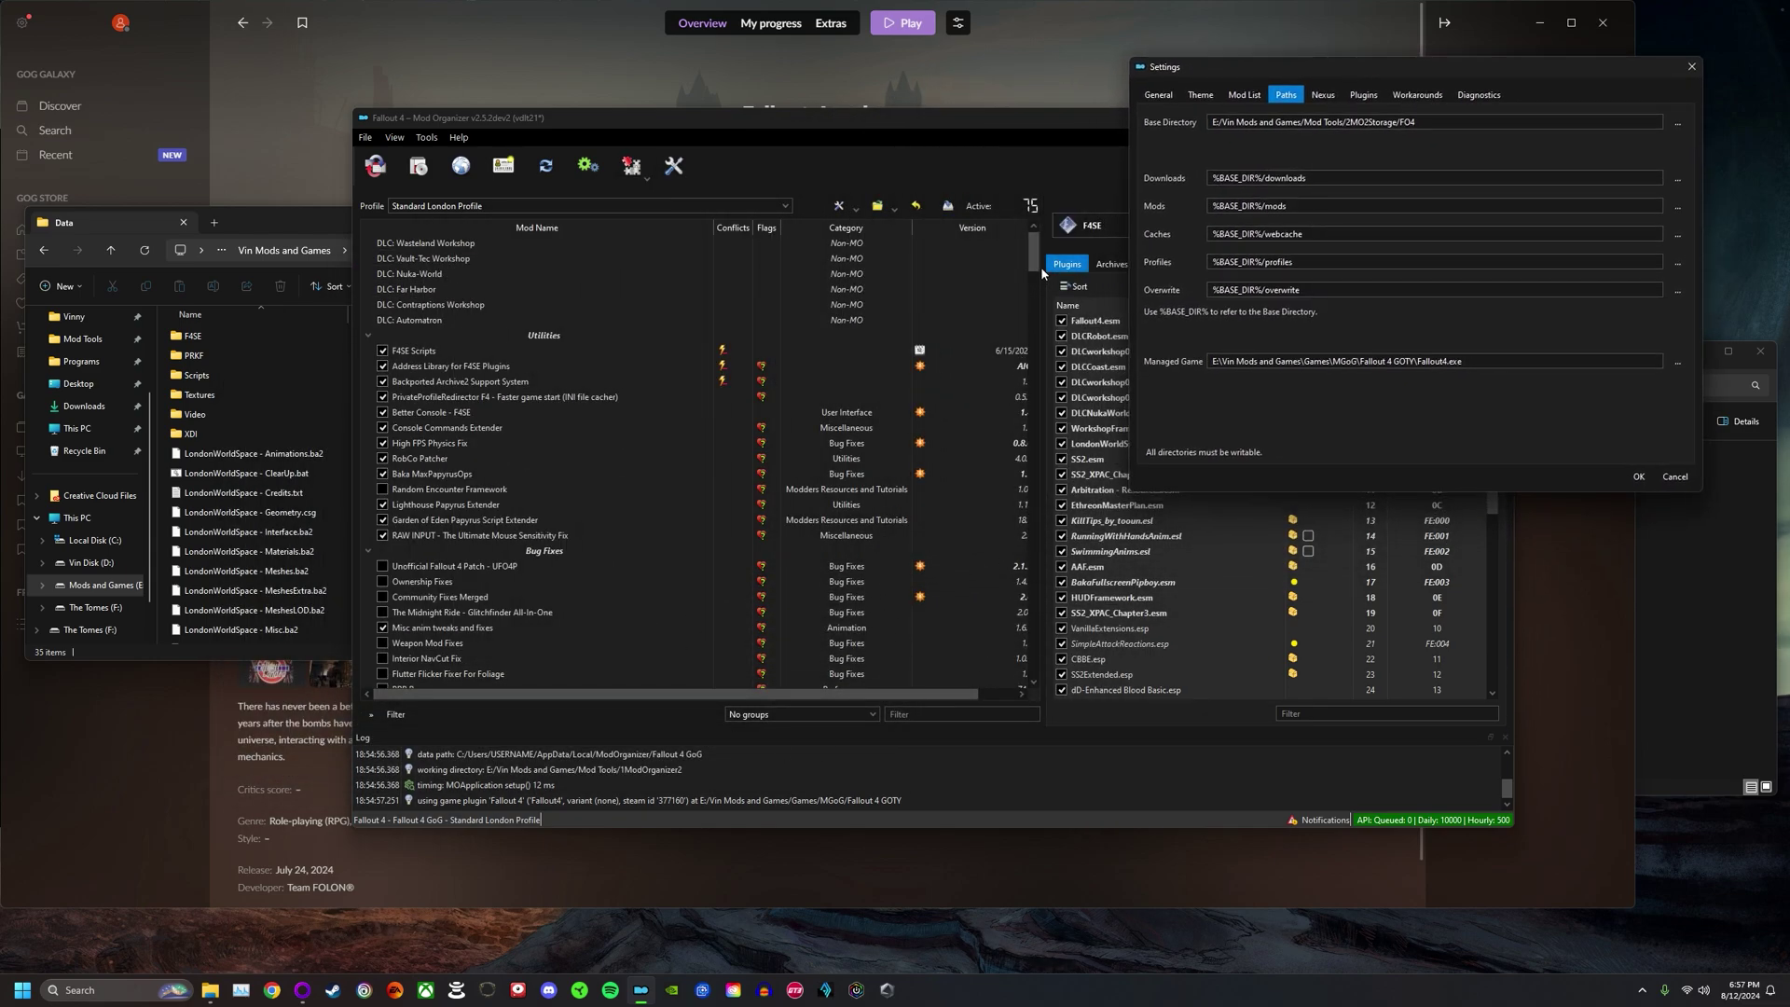
click(1675, 477)
drag(1033, 253, 1035, 658)
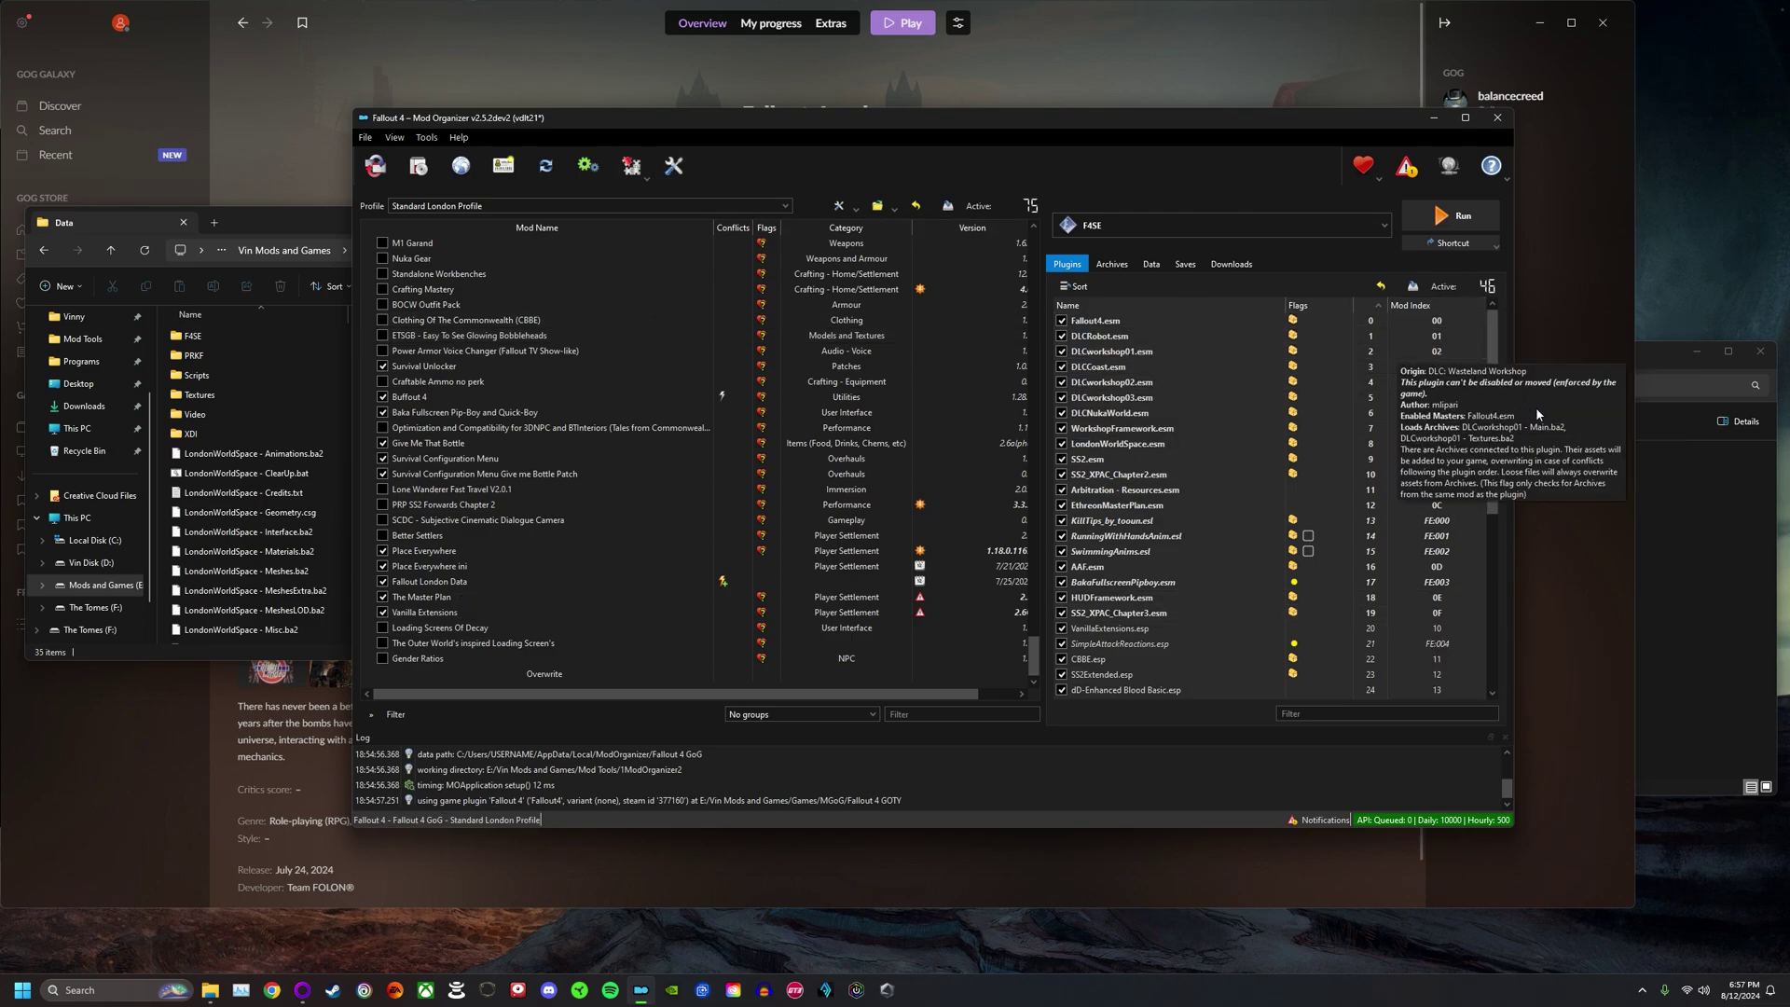
click(1654, 353)
drag(1307, 355, 1233, 291)
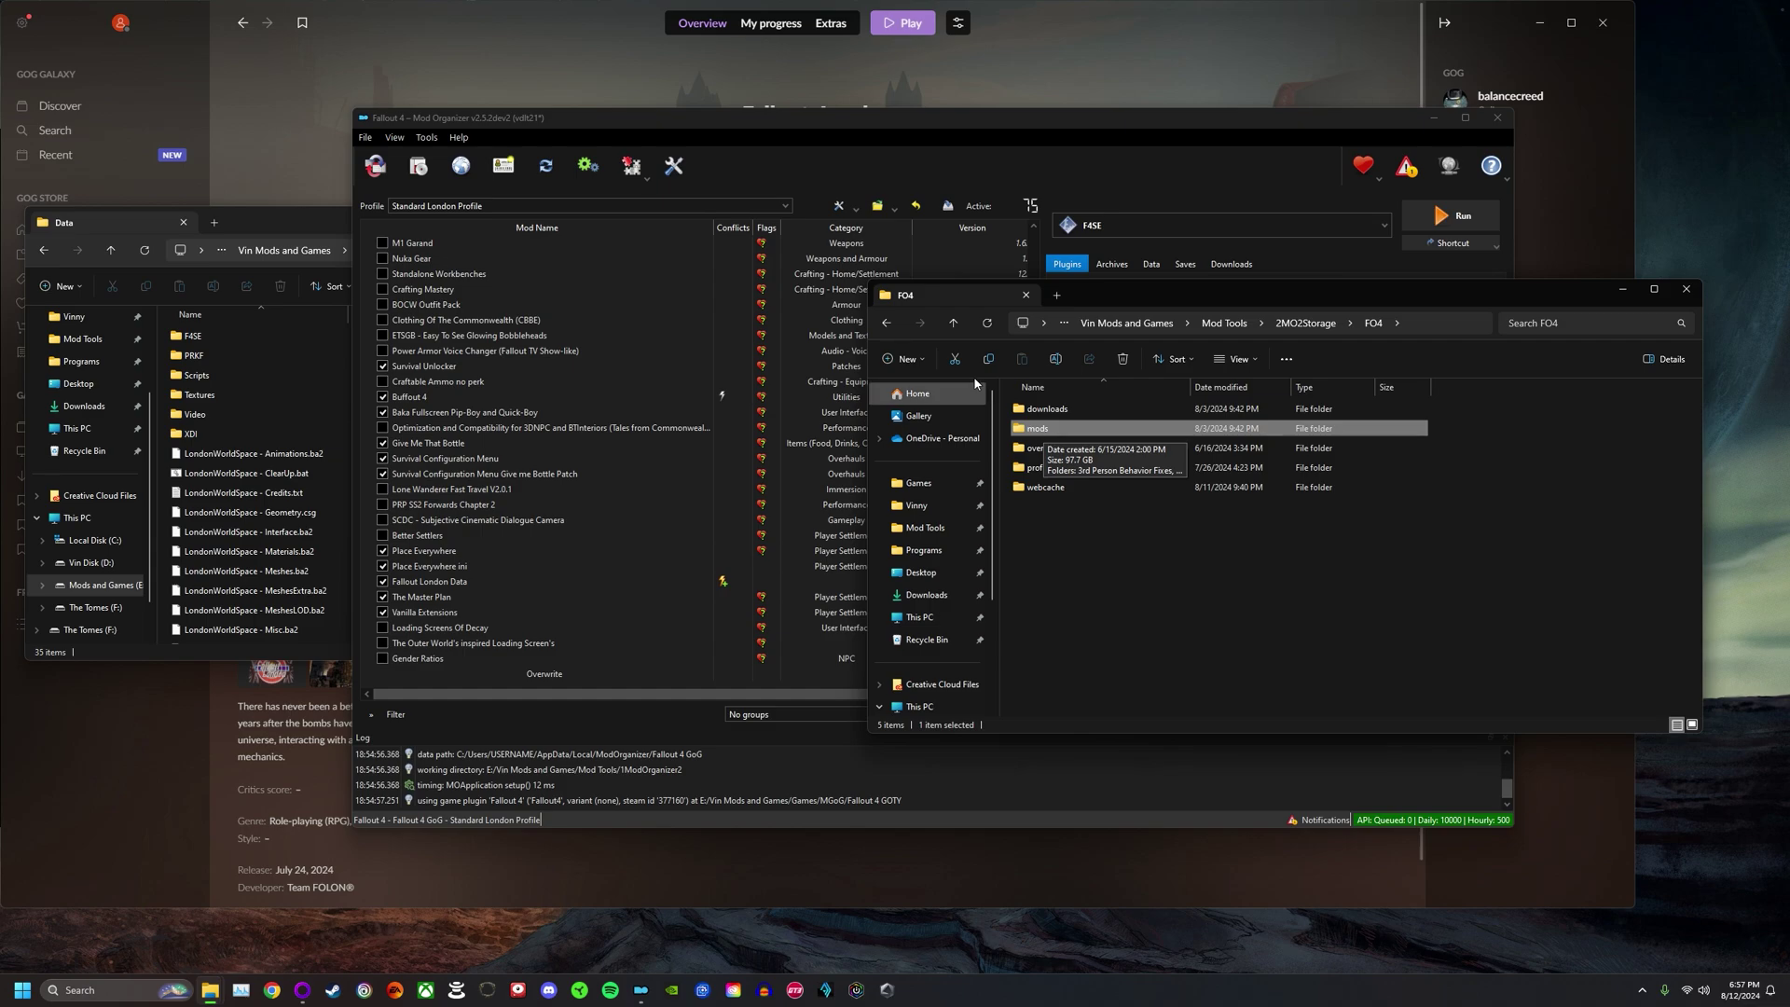
Reopen Settings, then open the FO4 mods folder and find Fallout London Data among 311 mods.
click(673, 166)
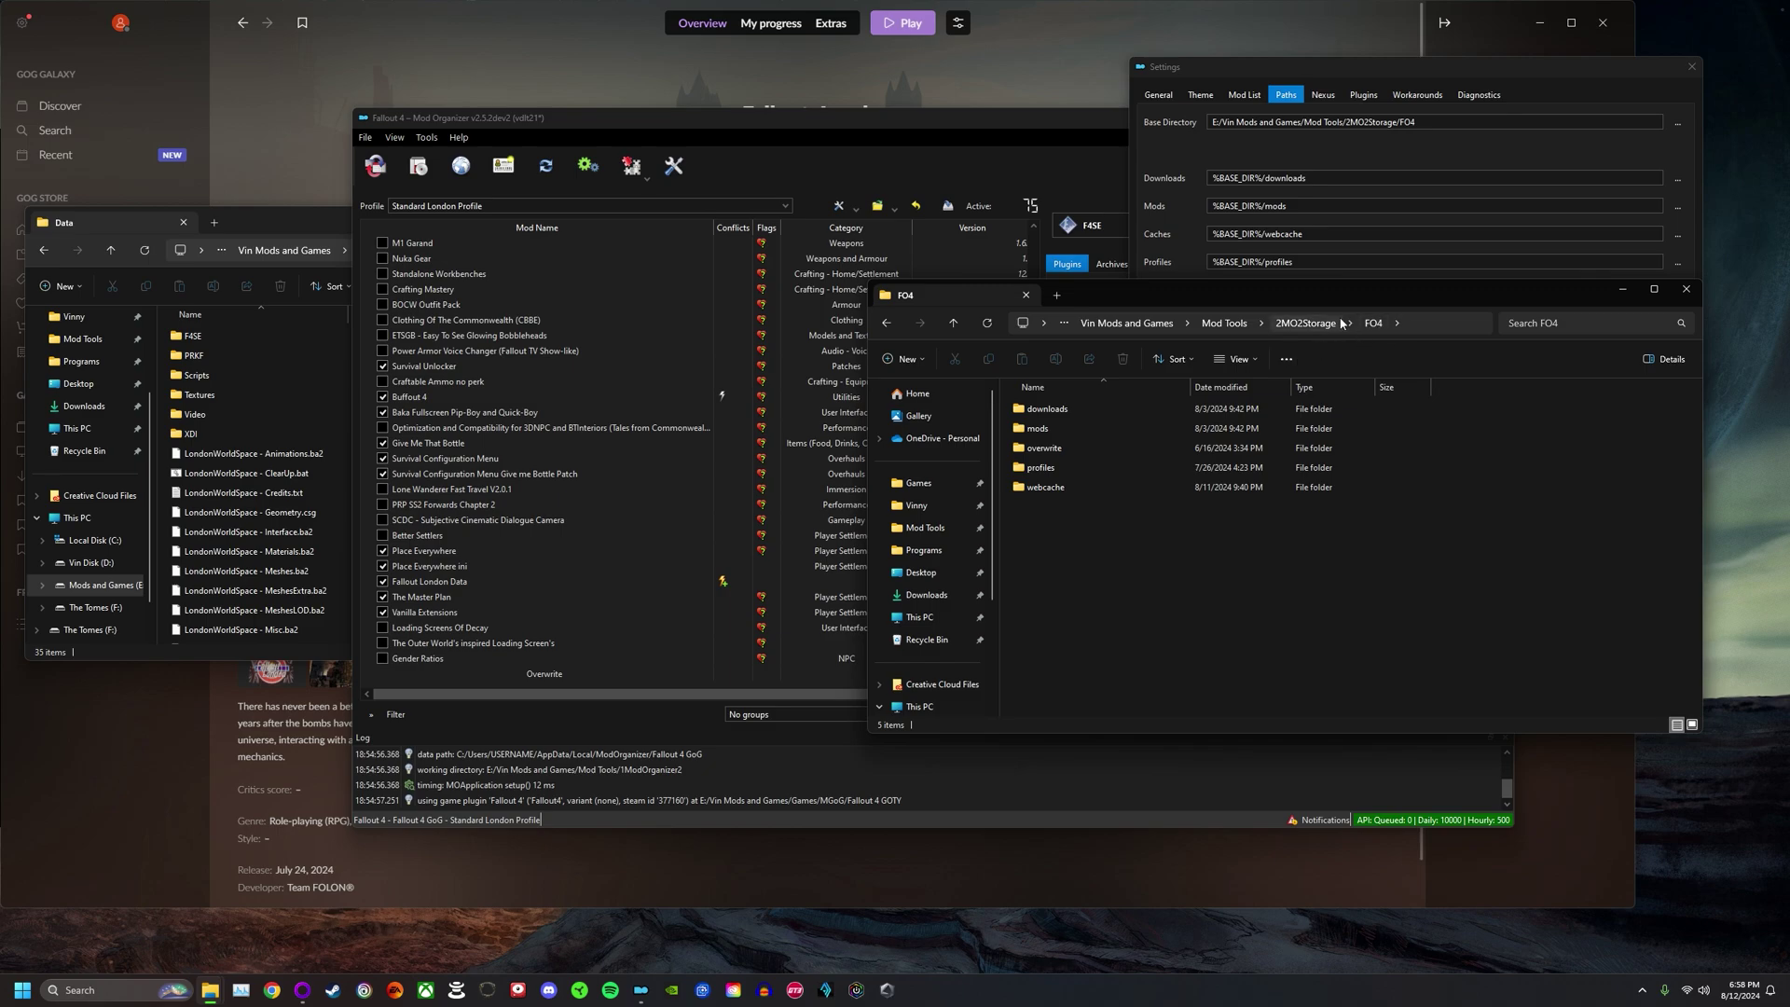
click(1043, 431)
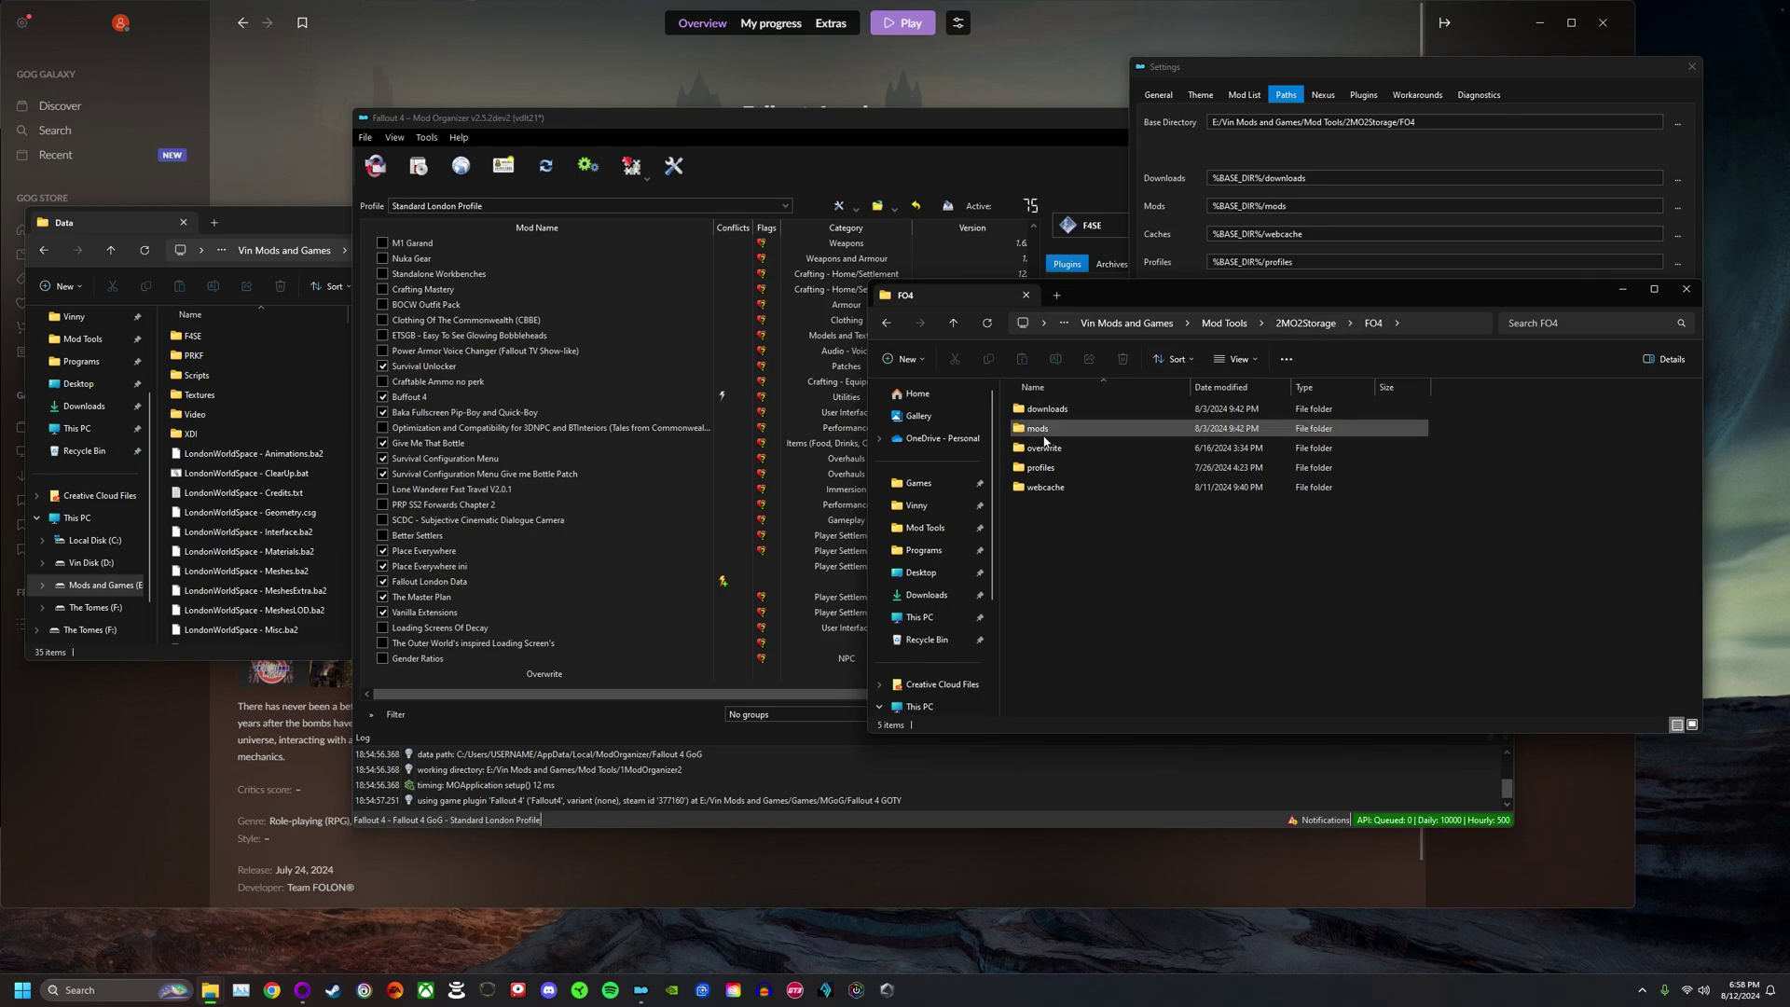
double_click(1042, 434)
scroll(1212, 503, down, 3)
scroll(1212, 513, down, 10)
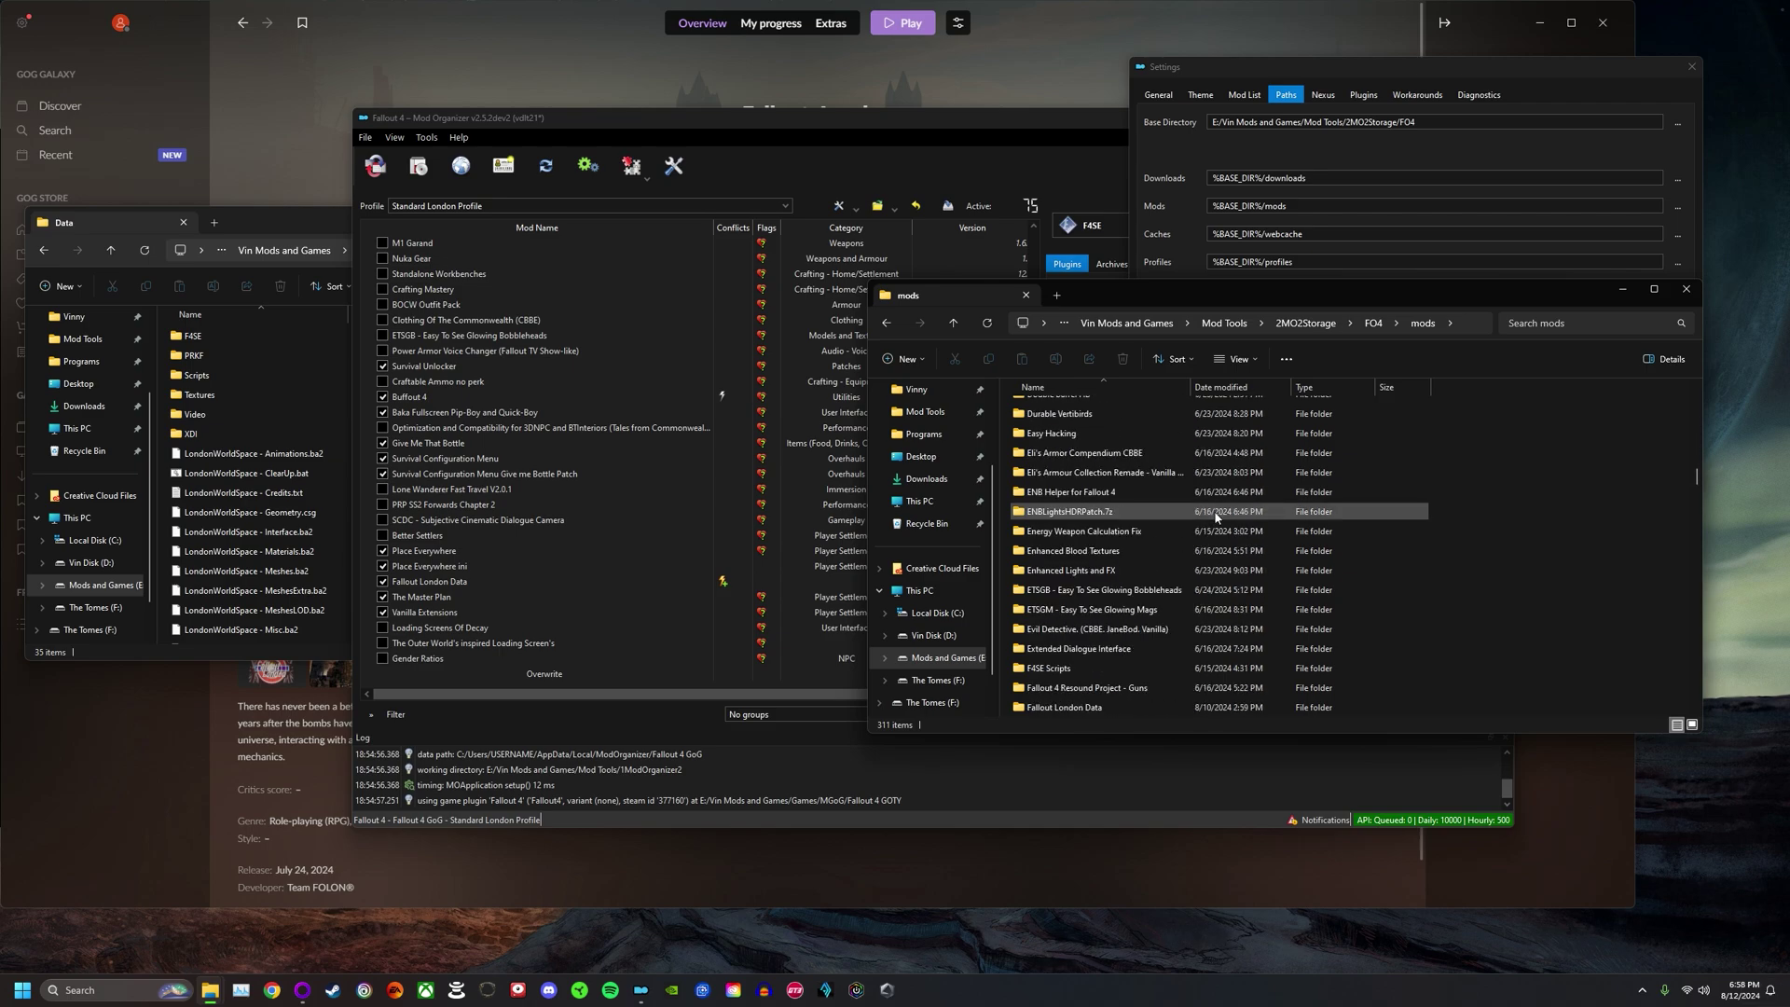
scroll(1215, 518, down, 6)
scroll(1203, 531, up, 1)
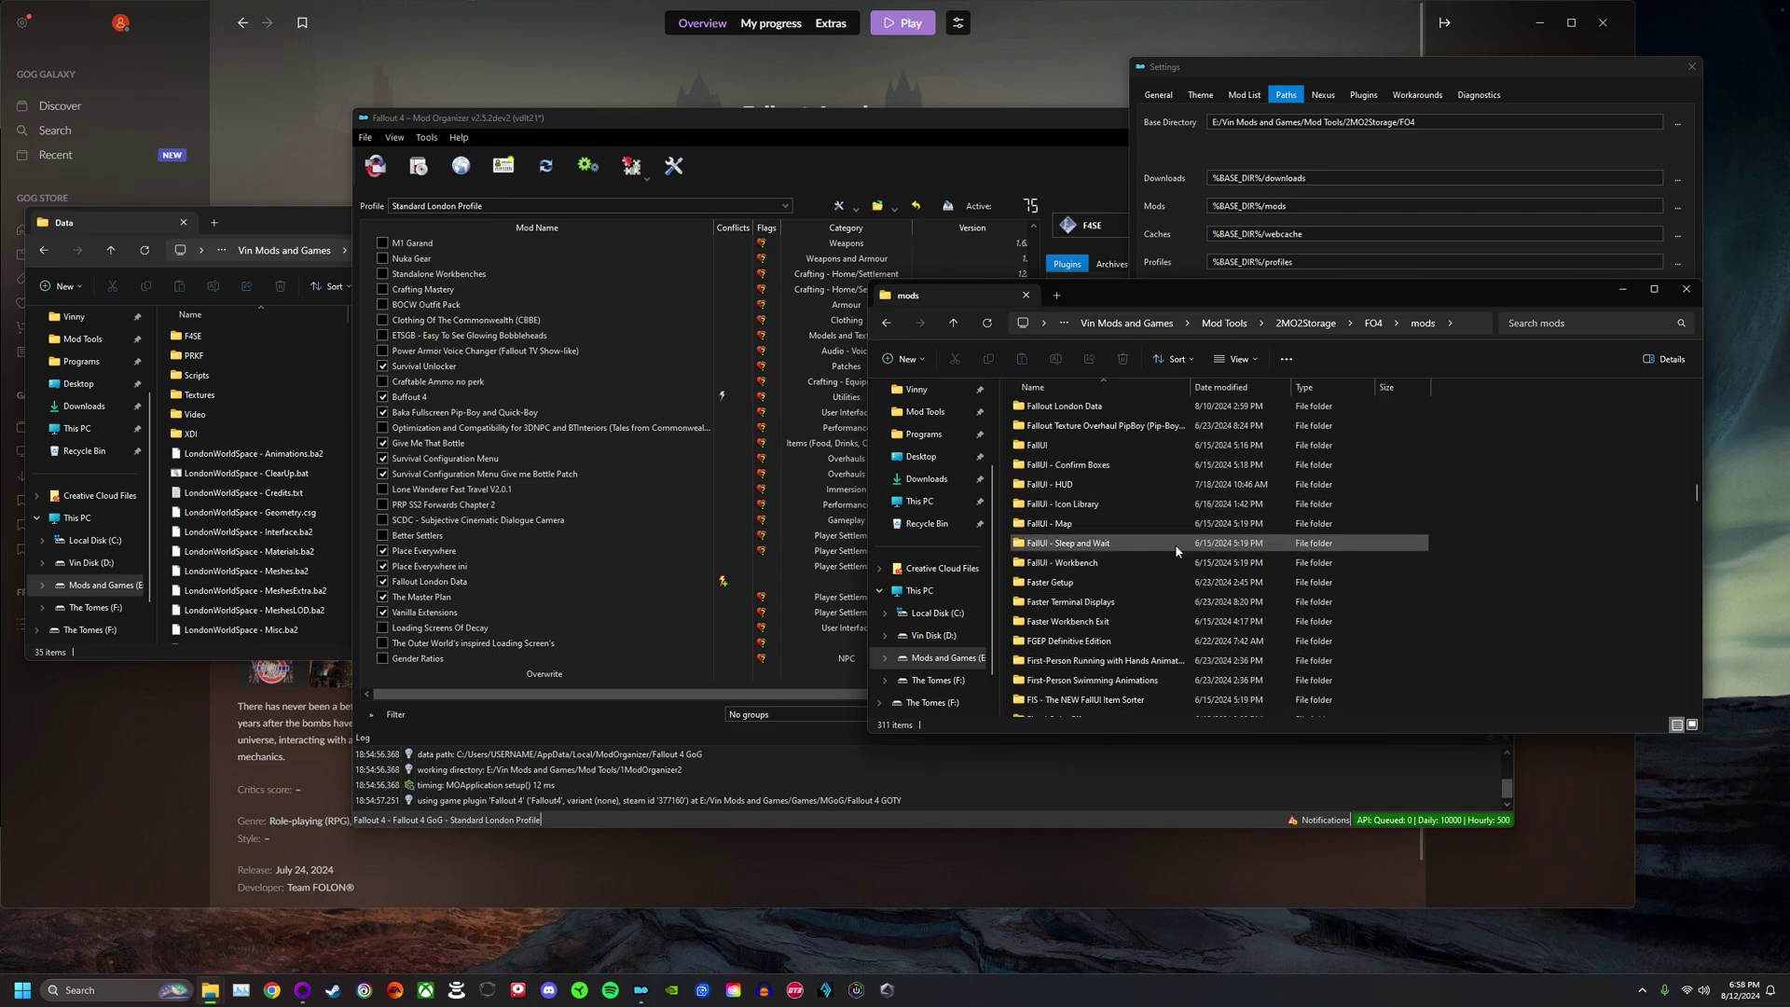
scroll(1177, 550, up, 1)
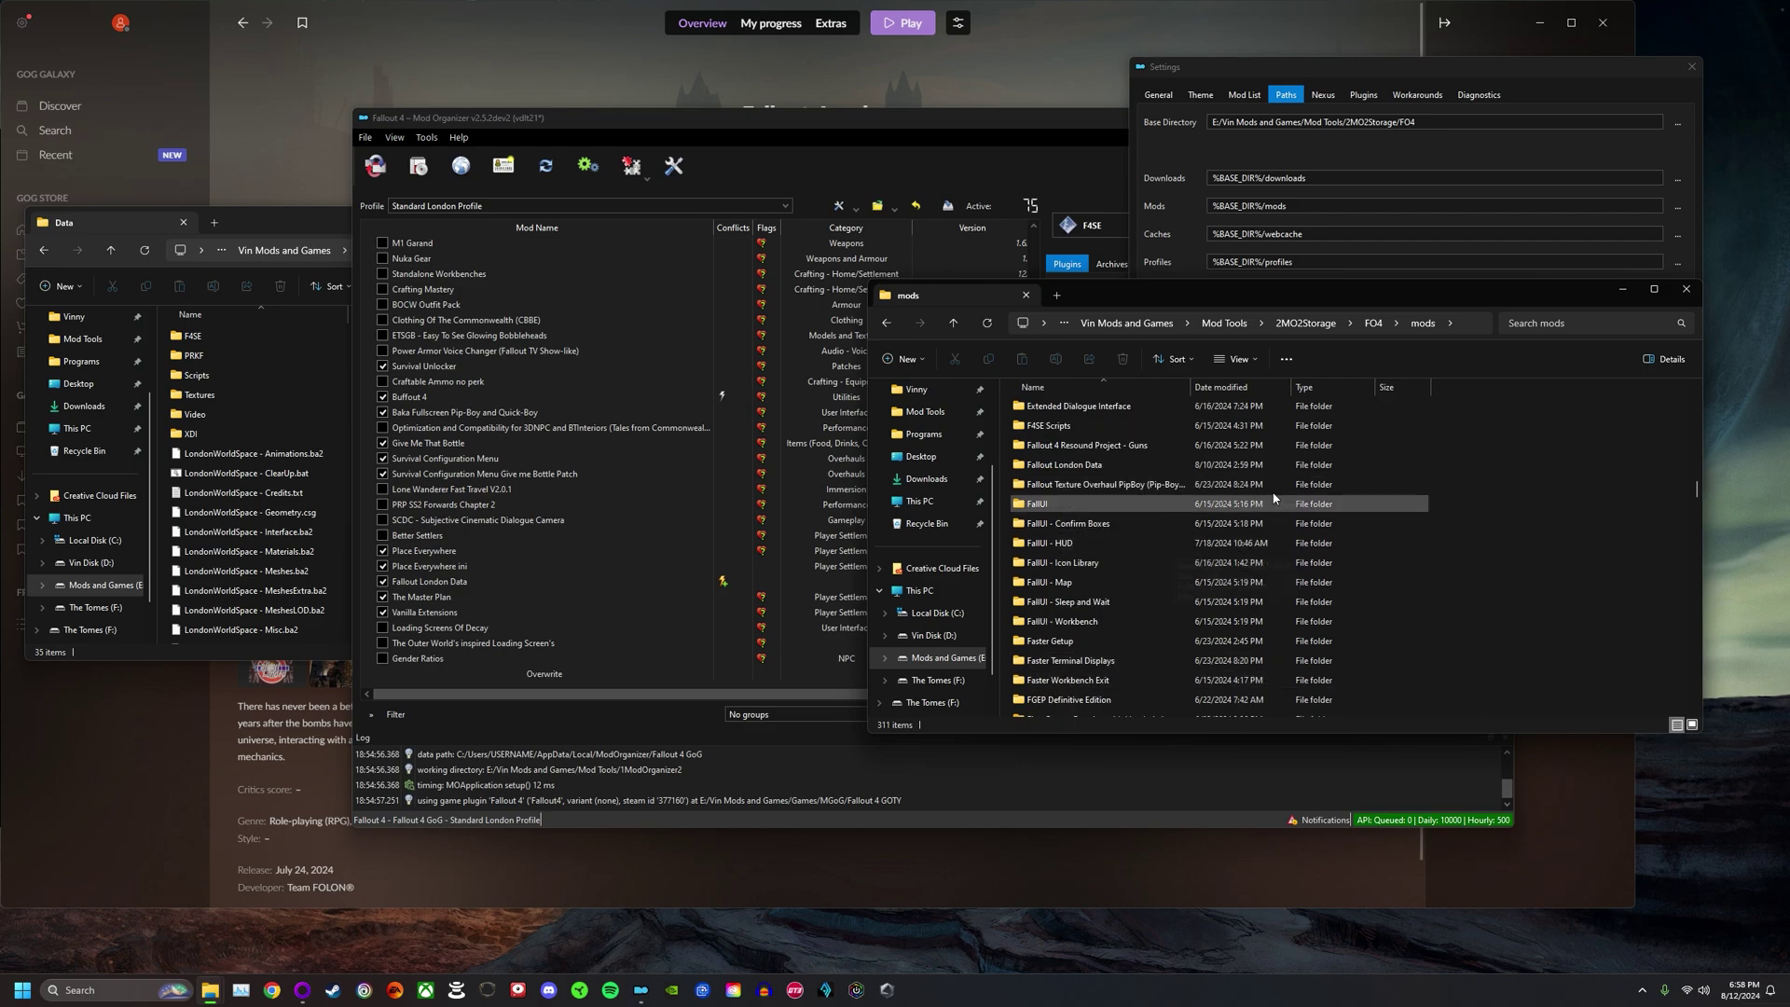
Open the Fallout London Data mod folder in File Explorer.
double_click(1099, 468)
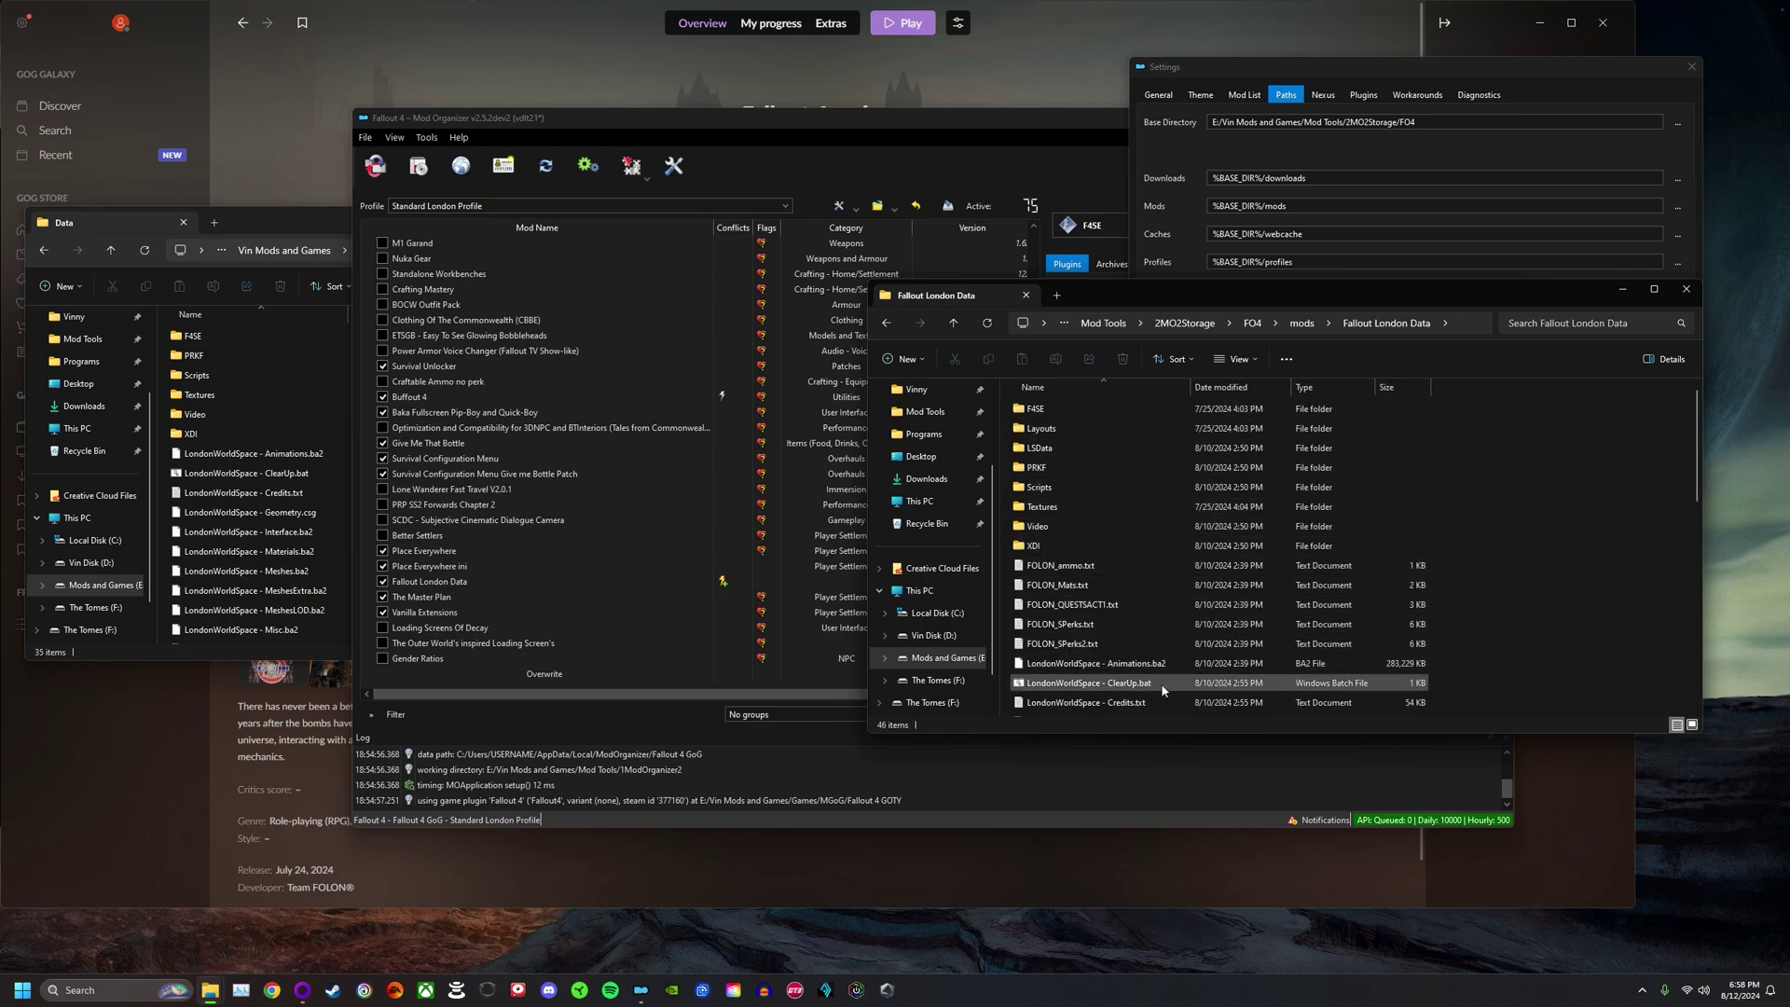
scroll(1255, 515, down, 1)
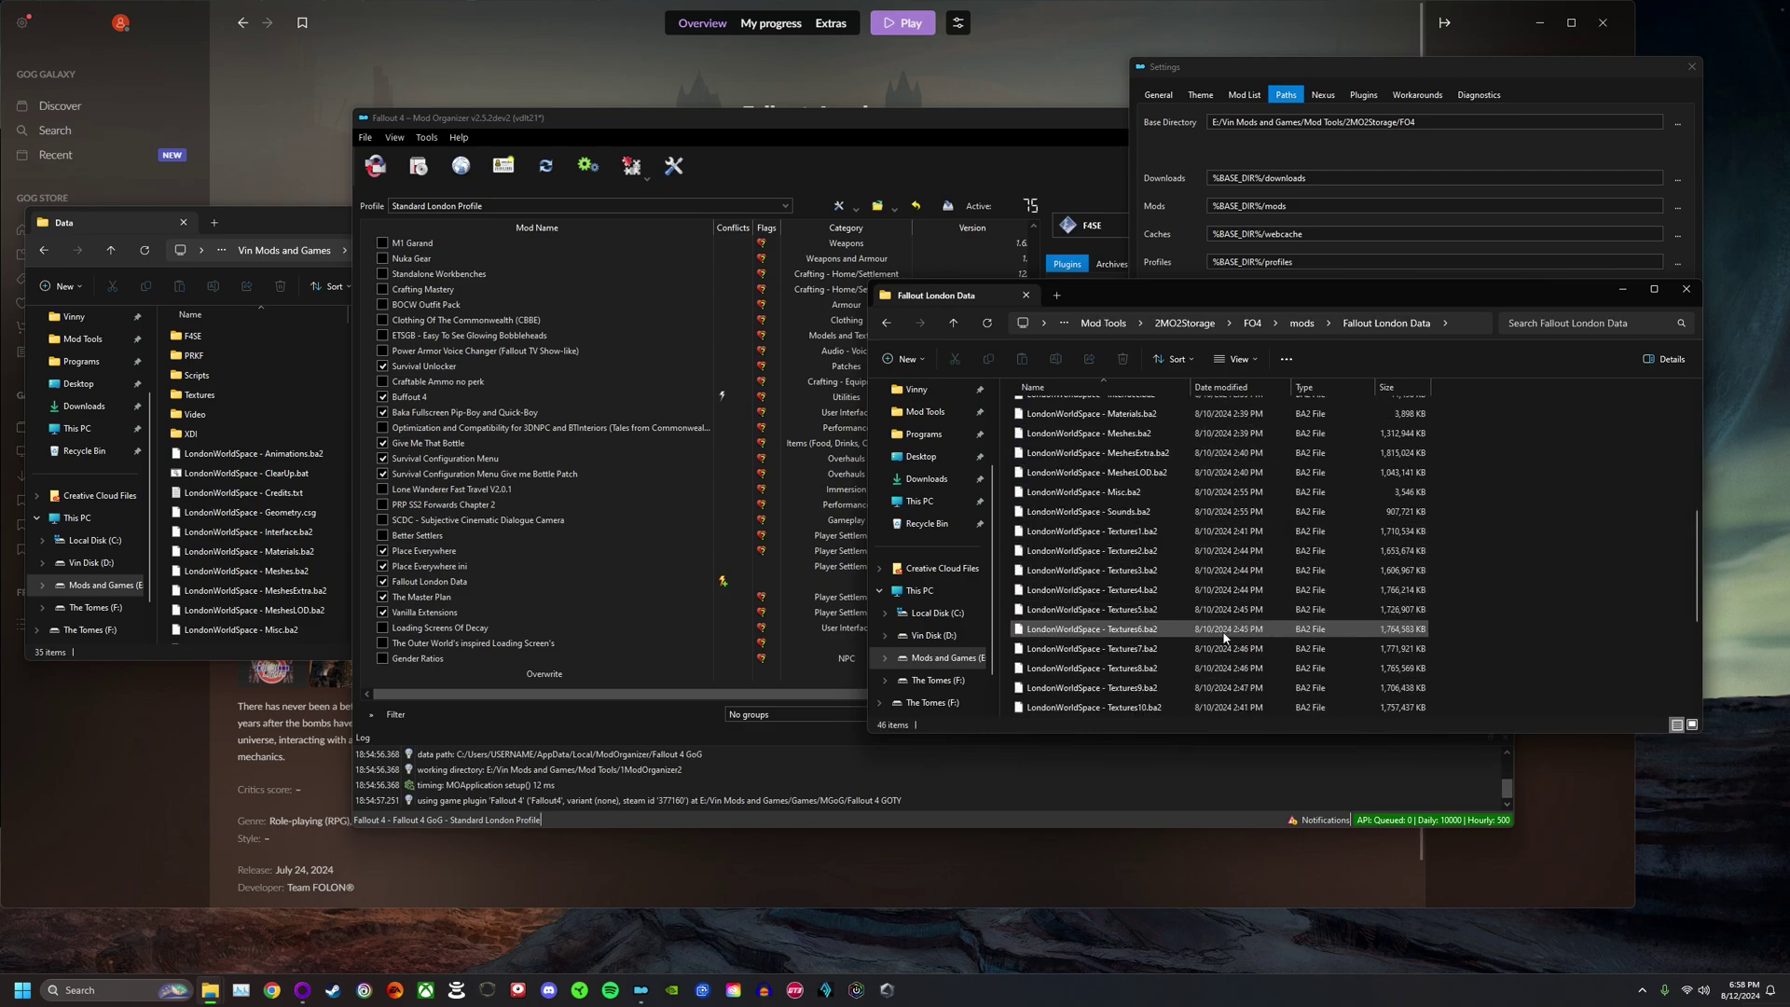
scroll(1227, 644, down, 5)
scroll(1226, 644, up, 7)
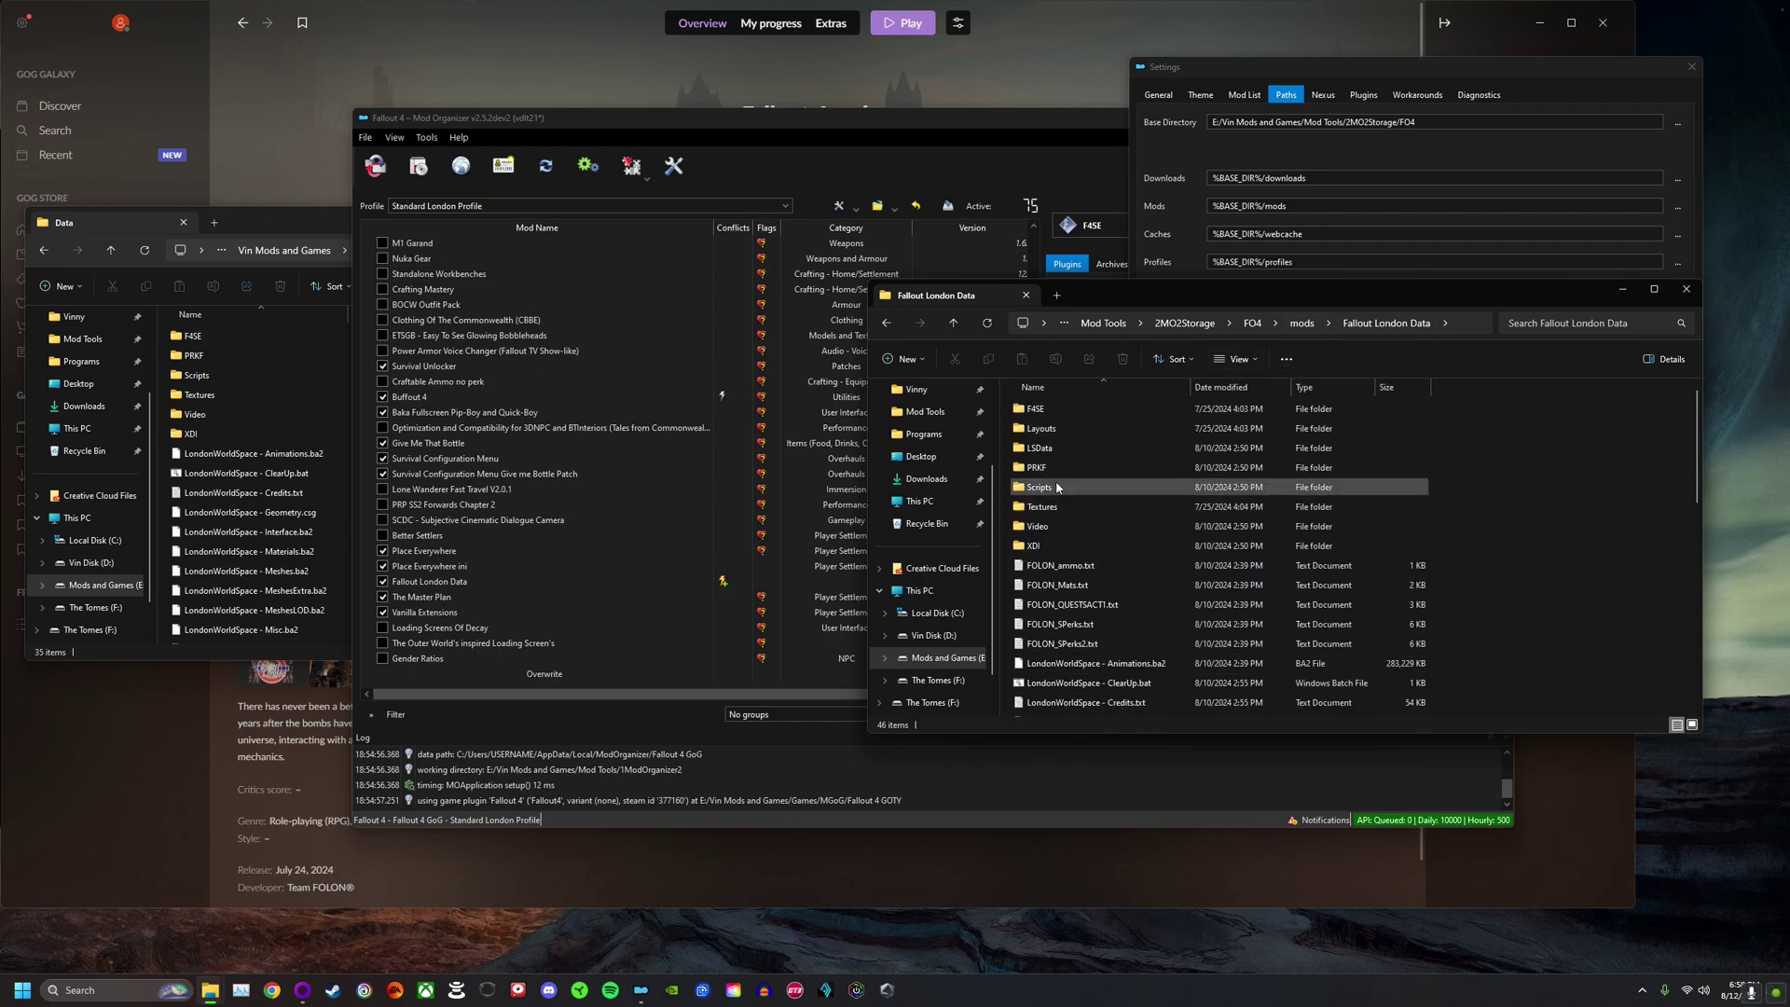
Go up to the GOG Fallout London install folder showing its 34.0 GB Data folder.
click(280, 224)
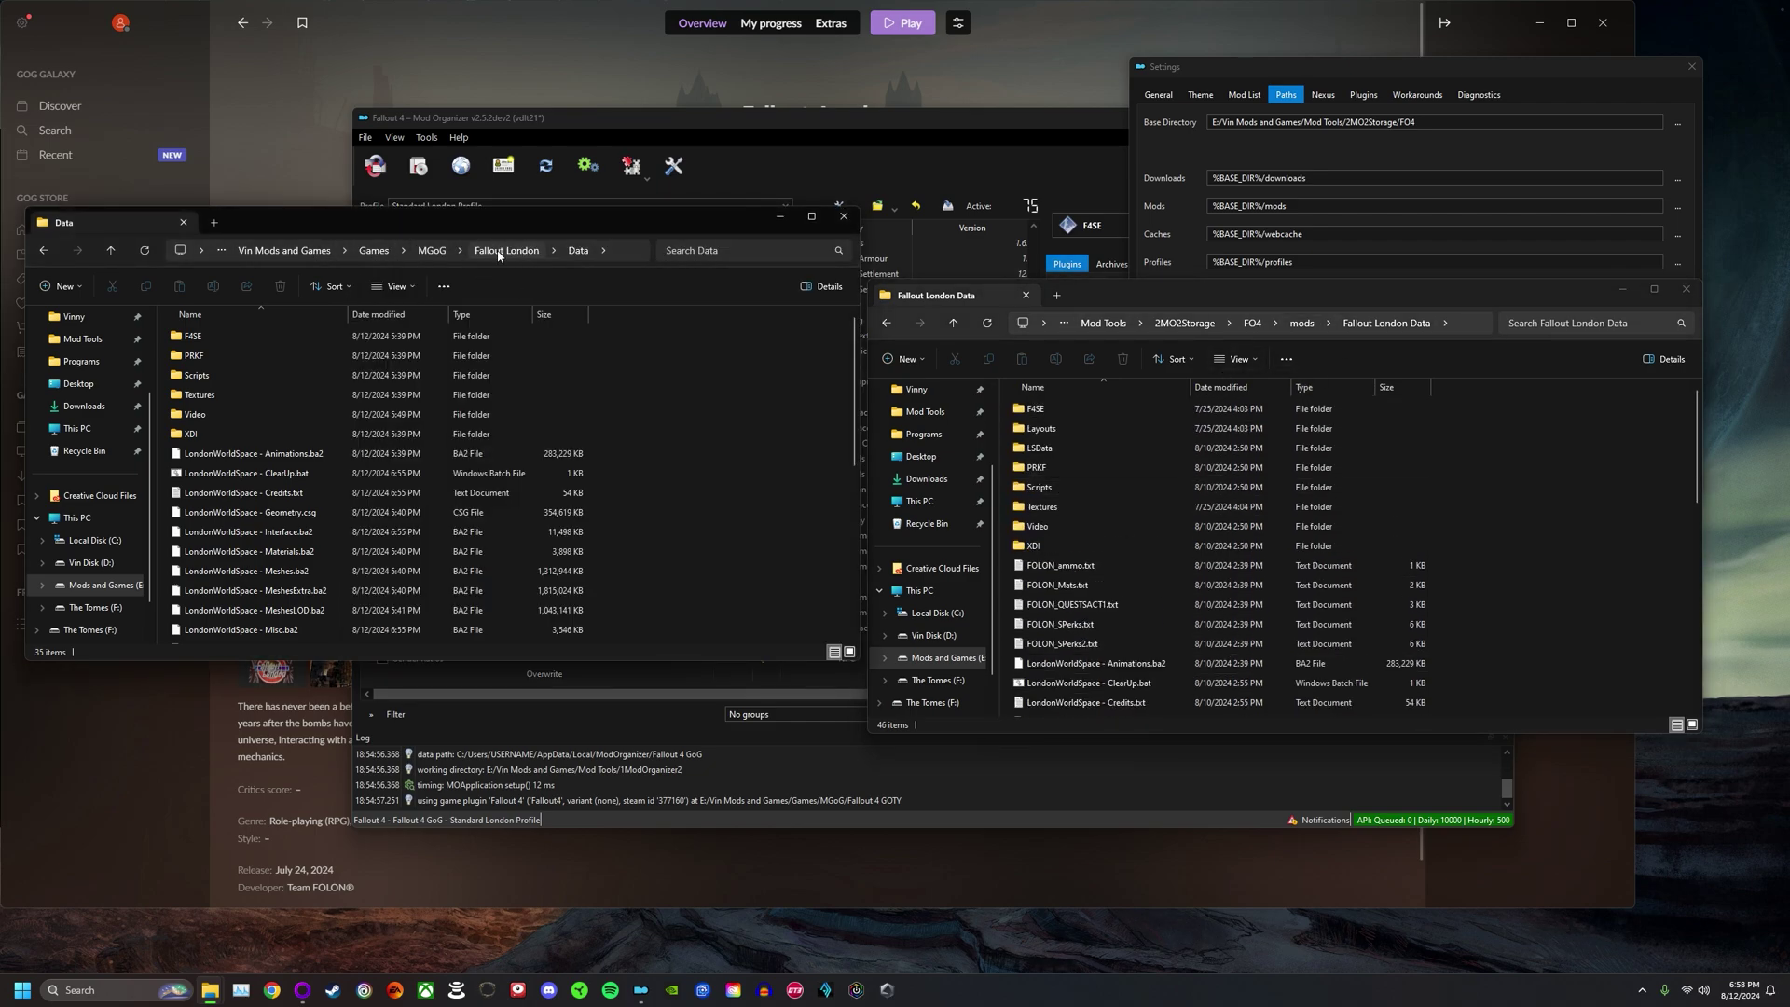
click(504, 251)
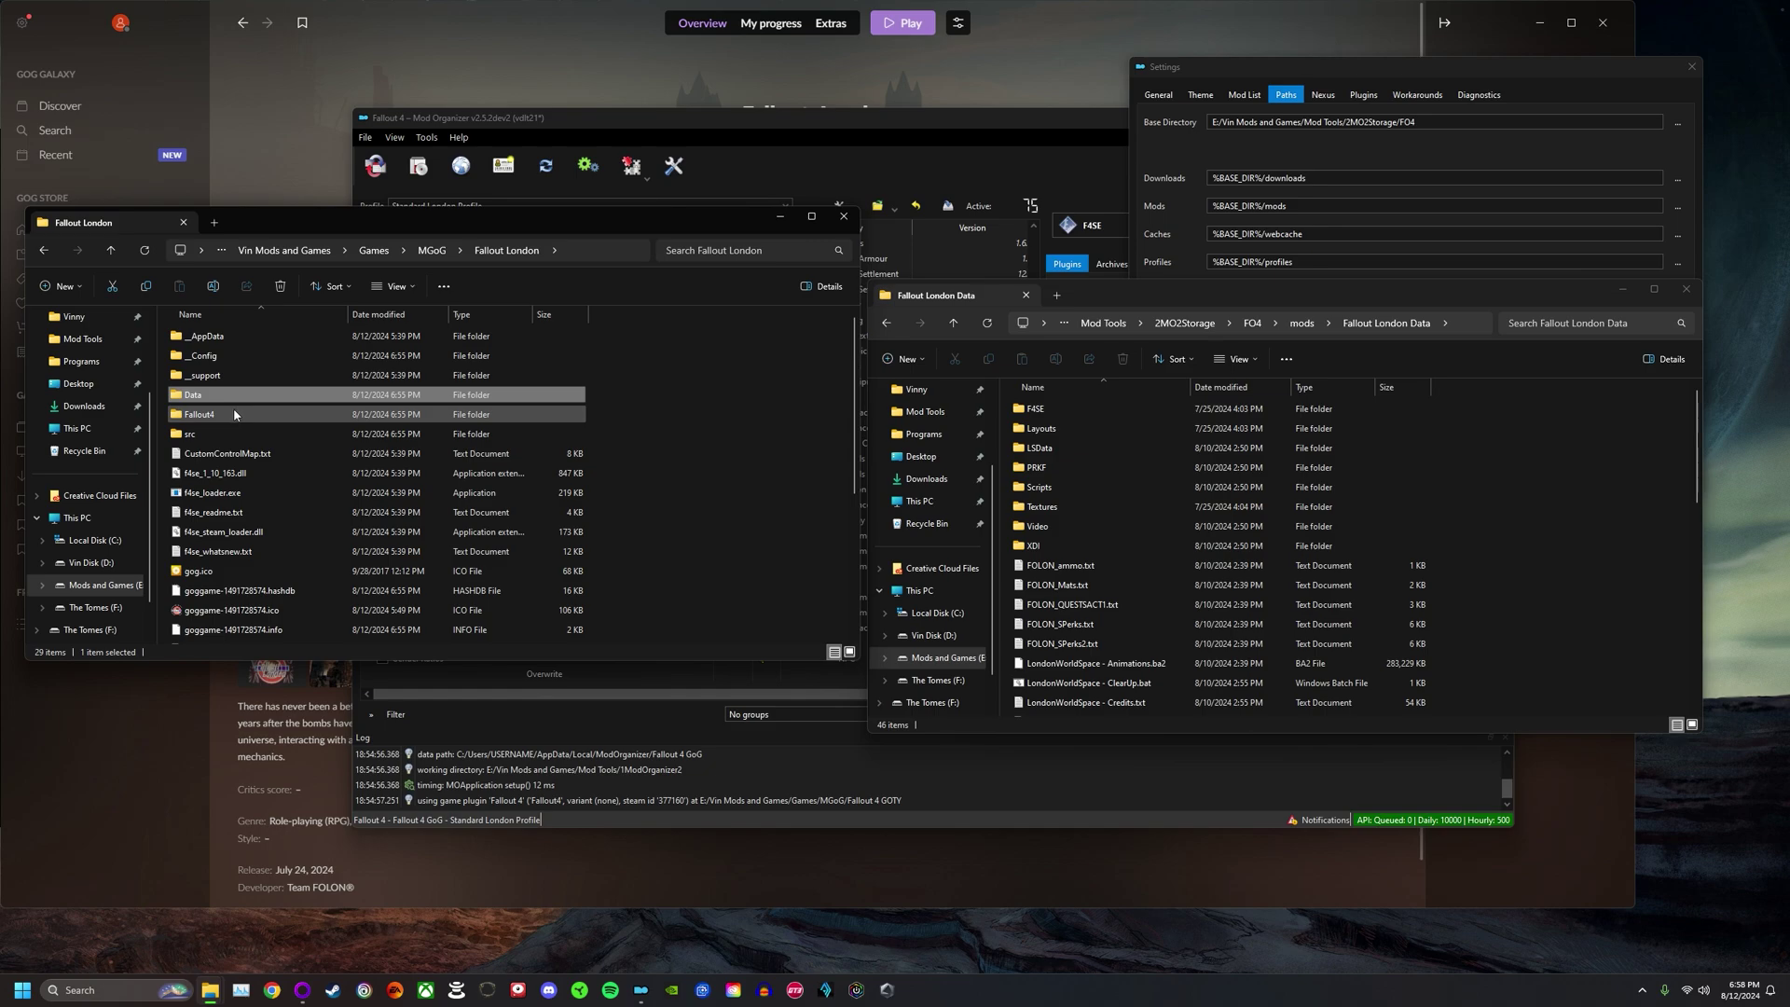
mouse_move(228, 401)
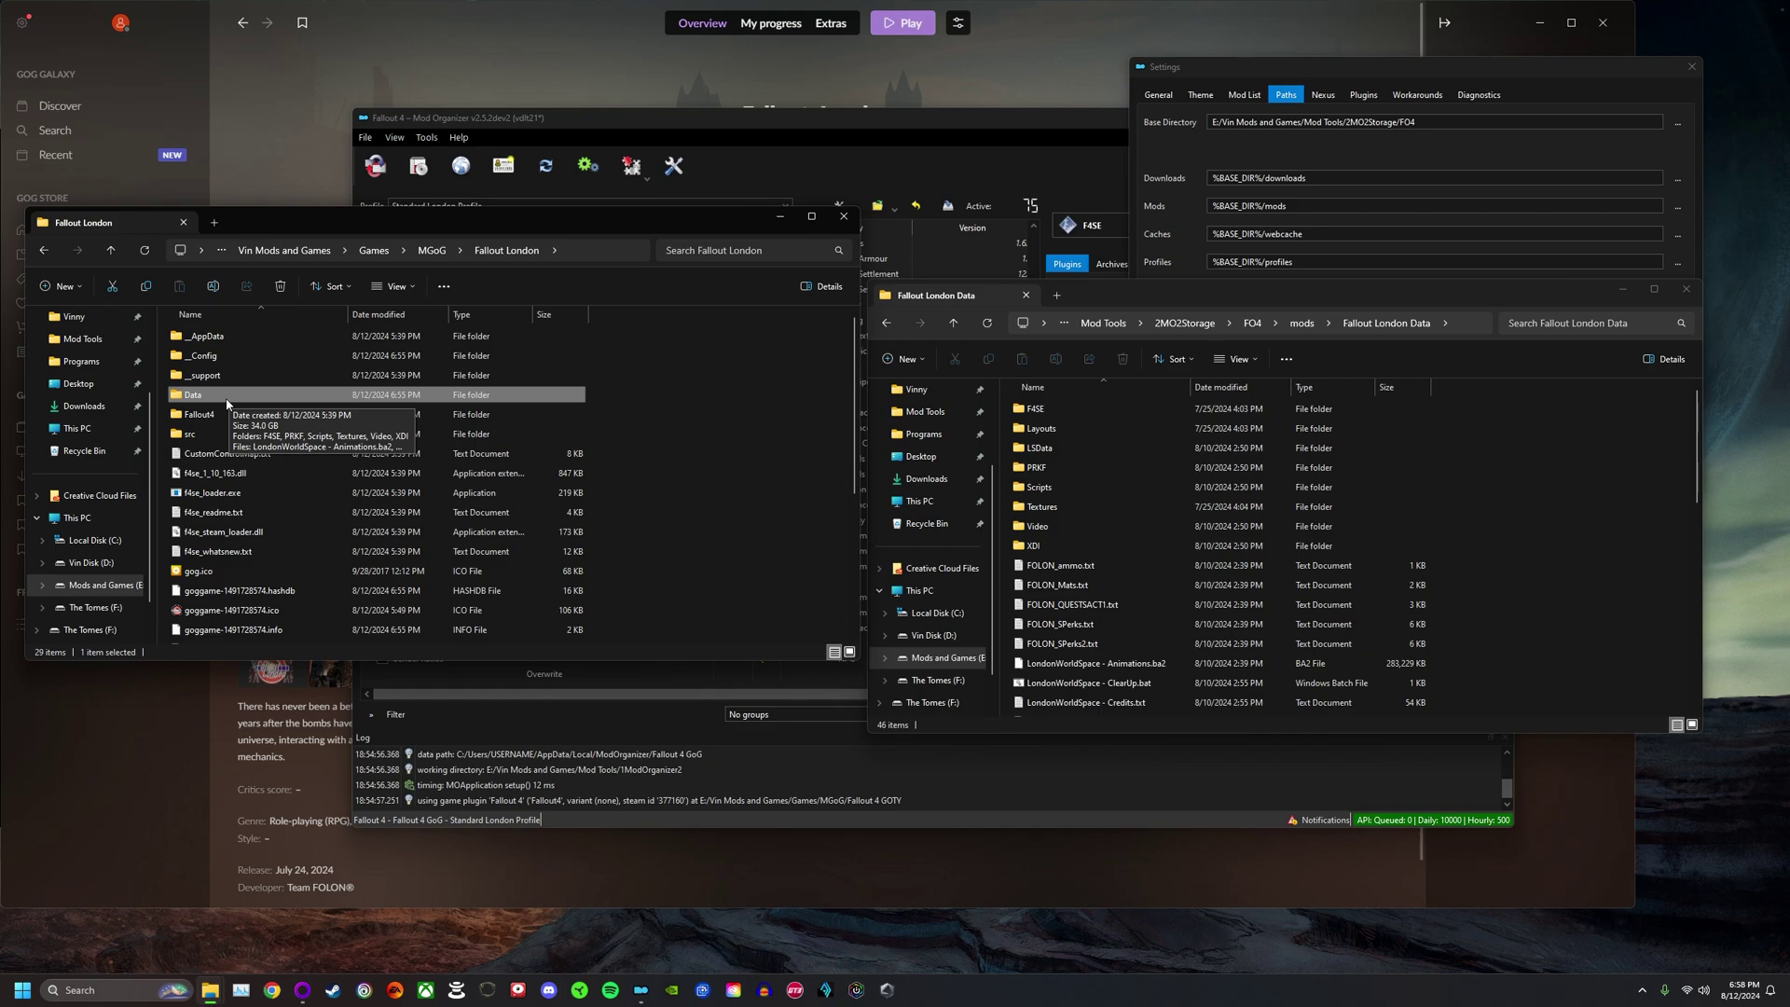
click(958, 23)
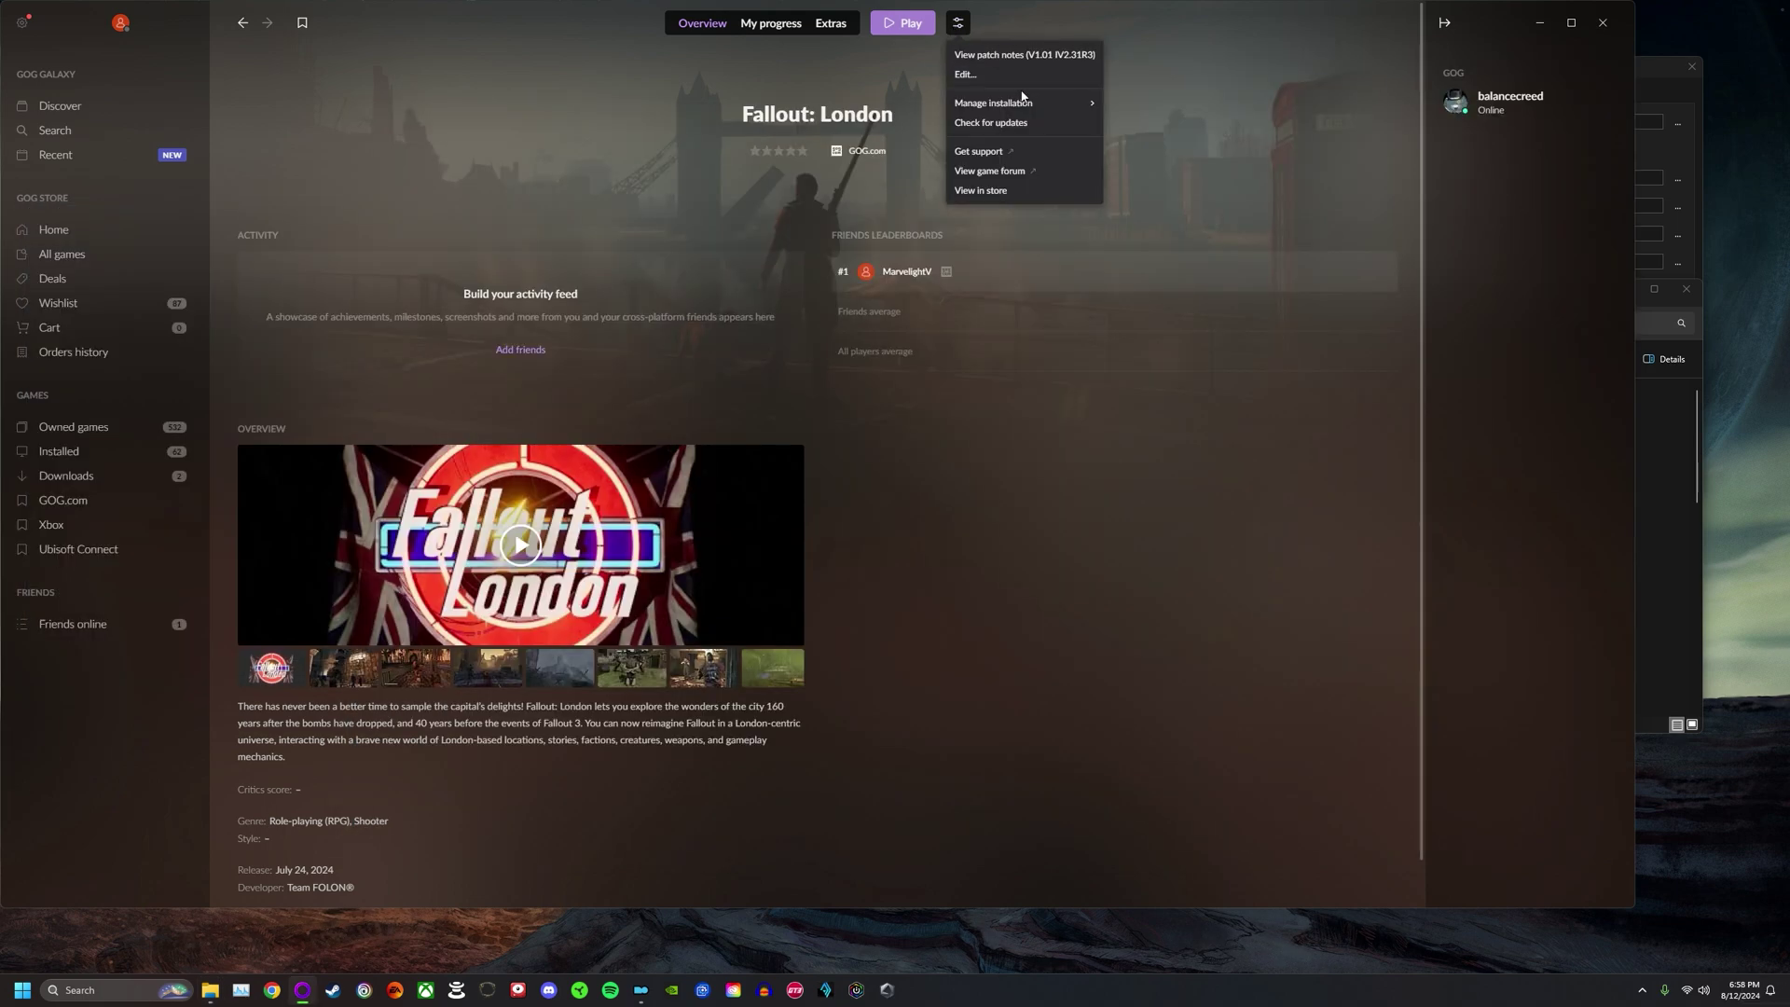
Open the GOG install's Data folder through Show folder and select all its items.
mouse_move(1010, 110)
click(1129, 131)
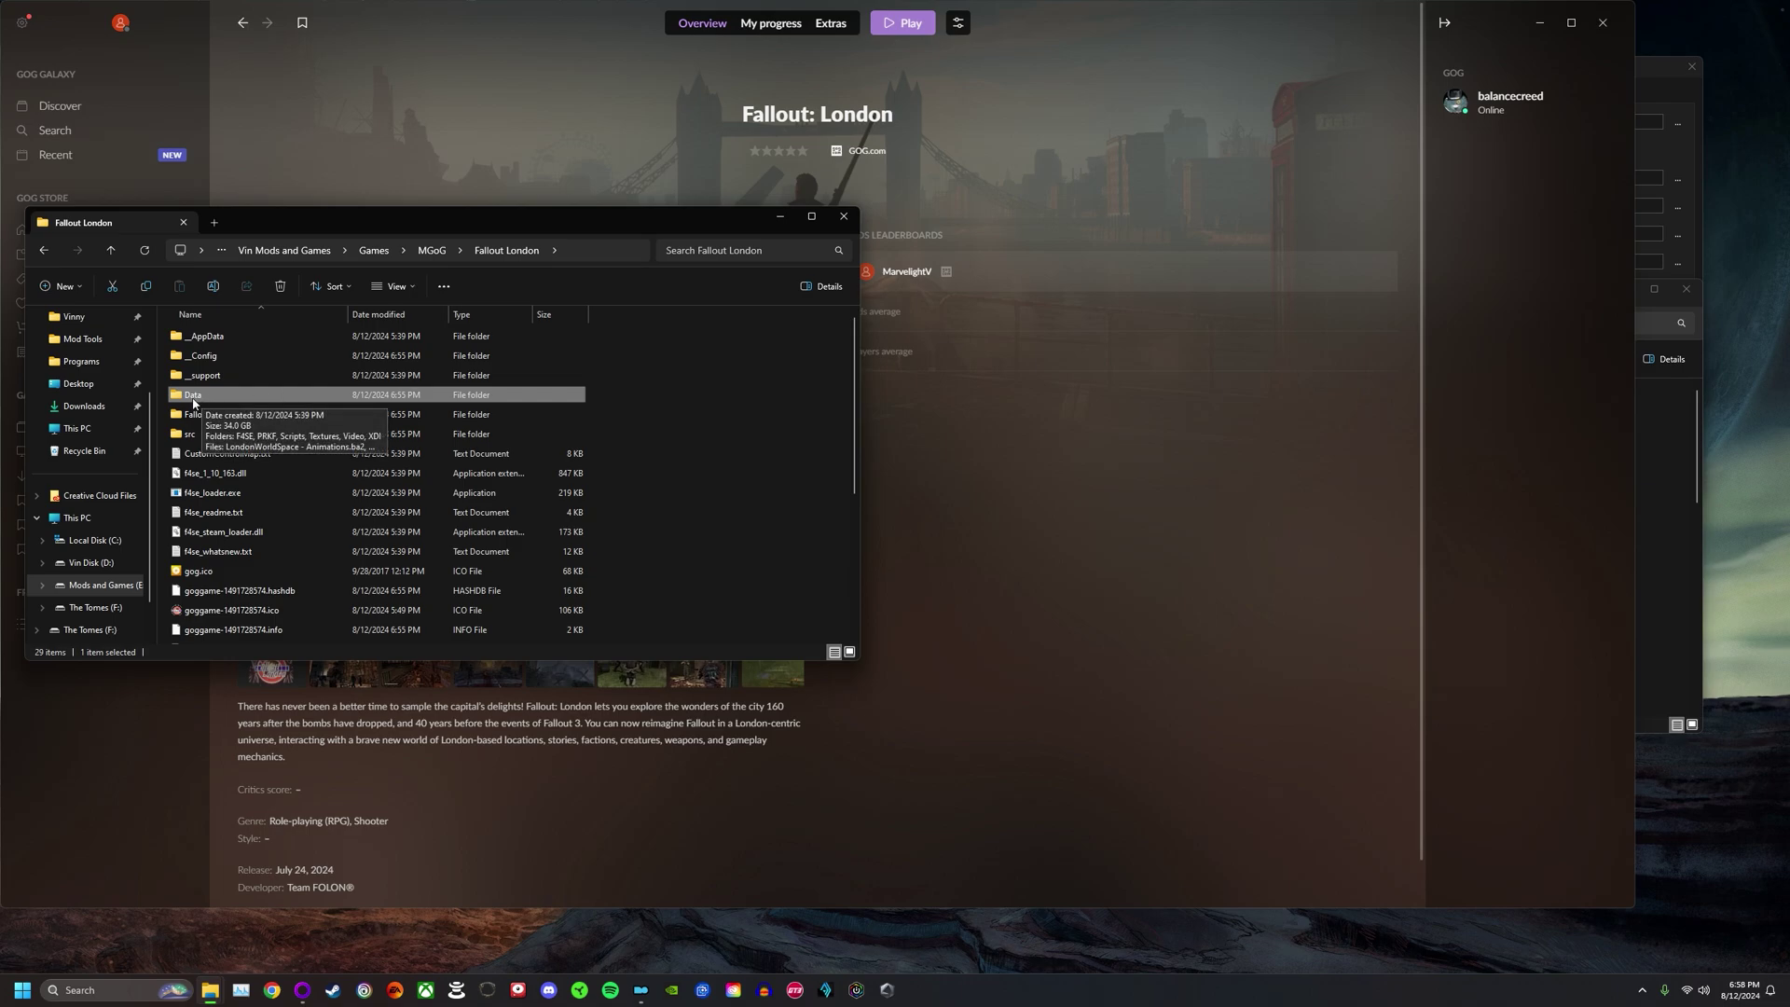
double_click(205, 401)
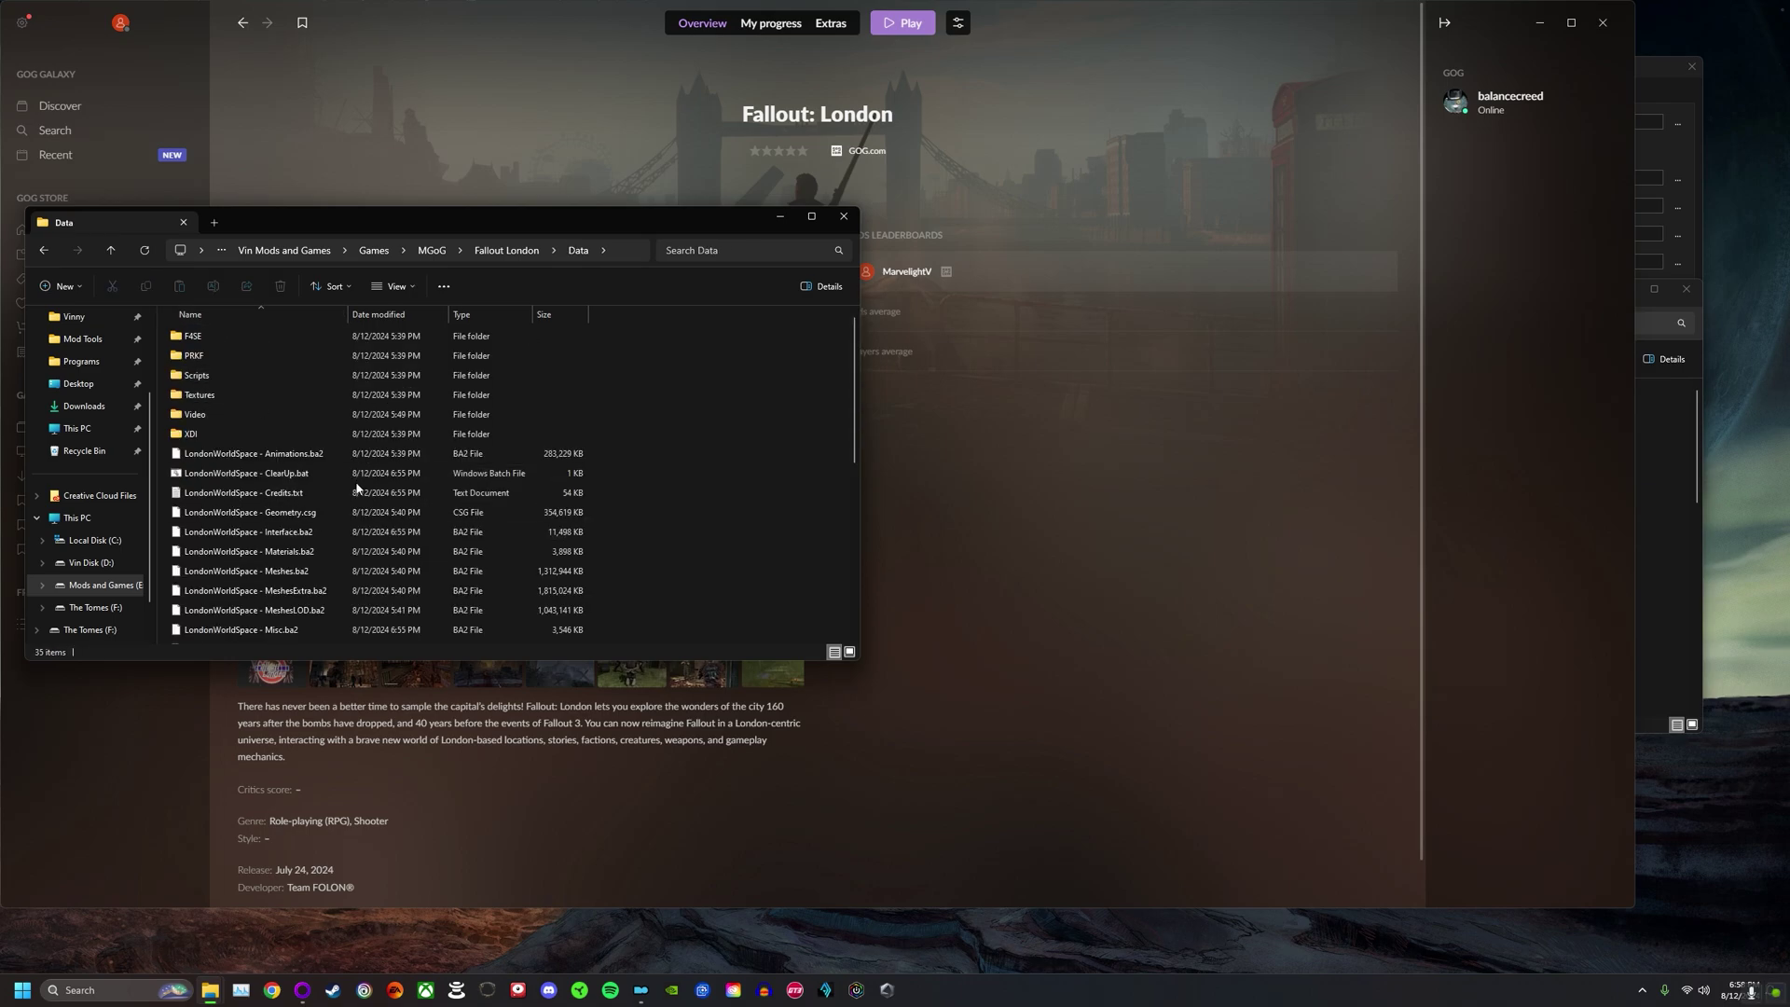
key(ctrl+a)
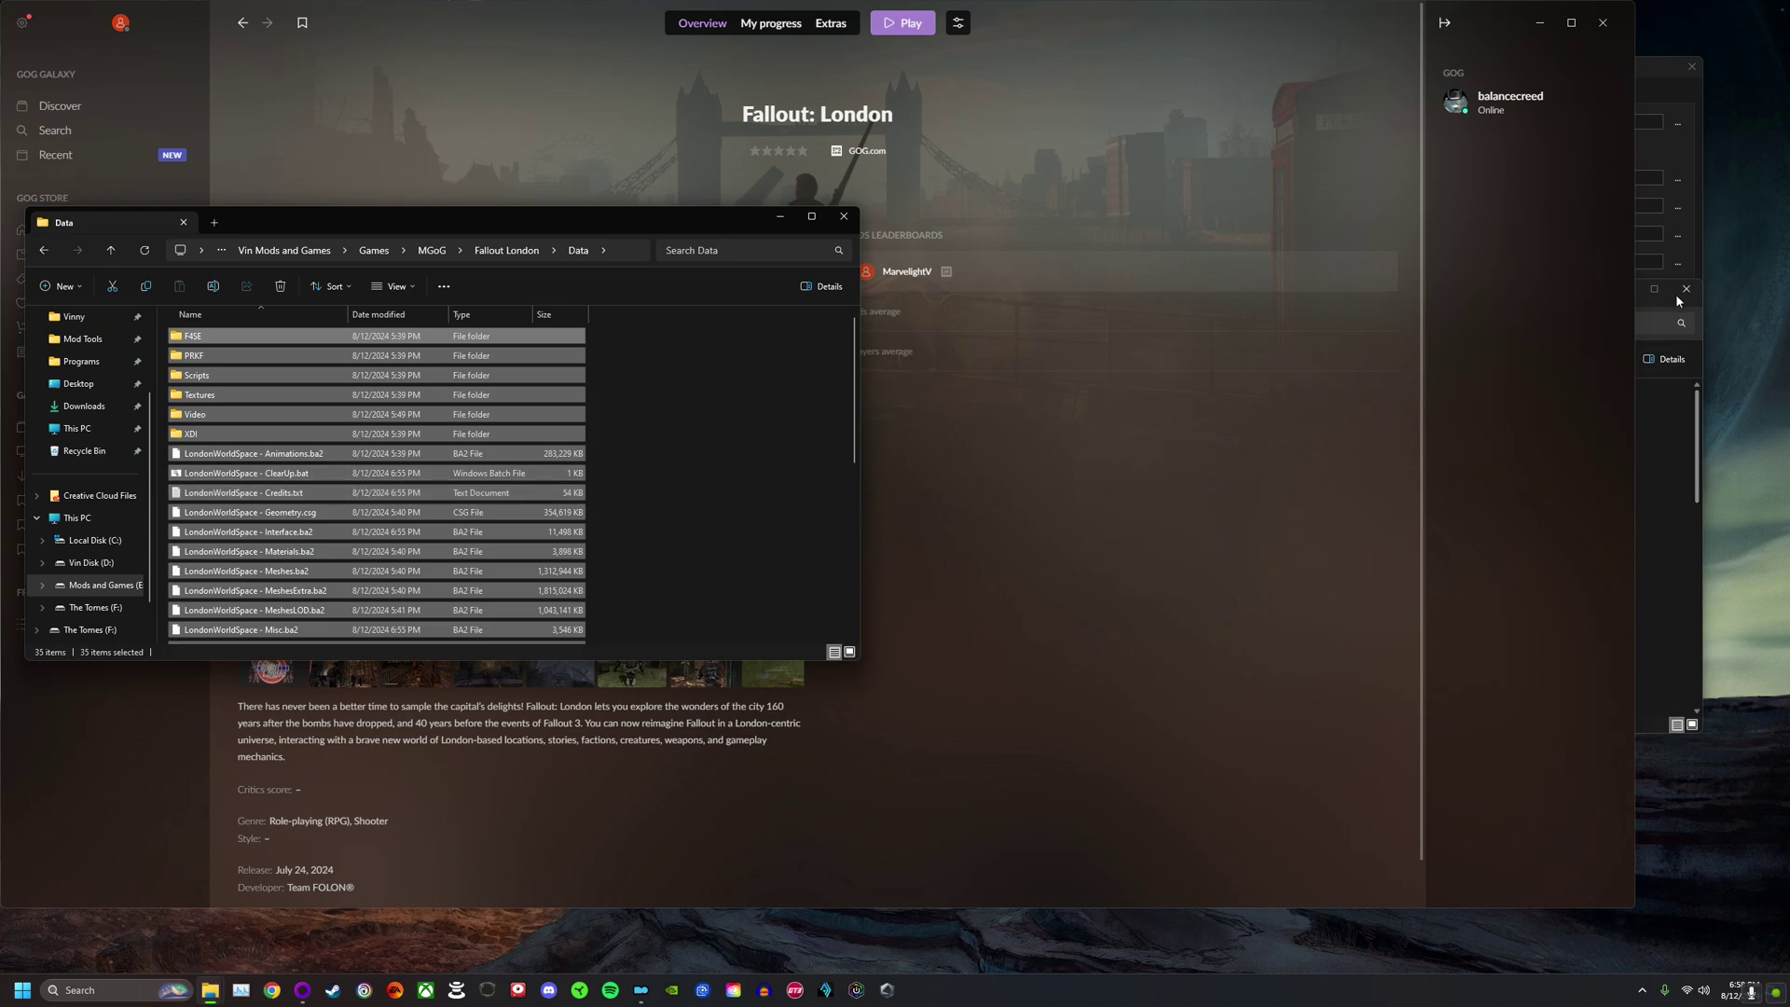
Drag all 35 selected items into the Fallout London Data mod folder.
click(1693, 430)
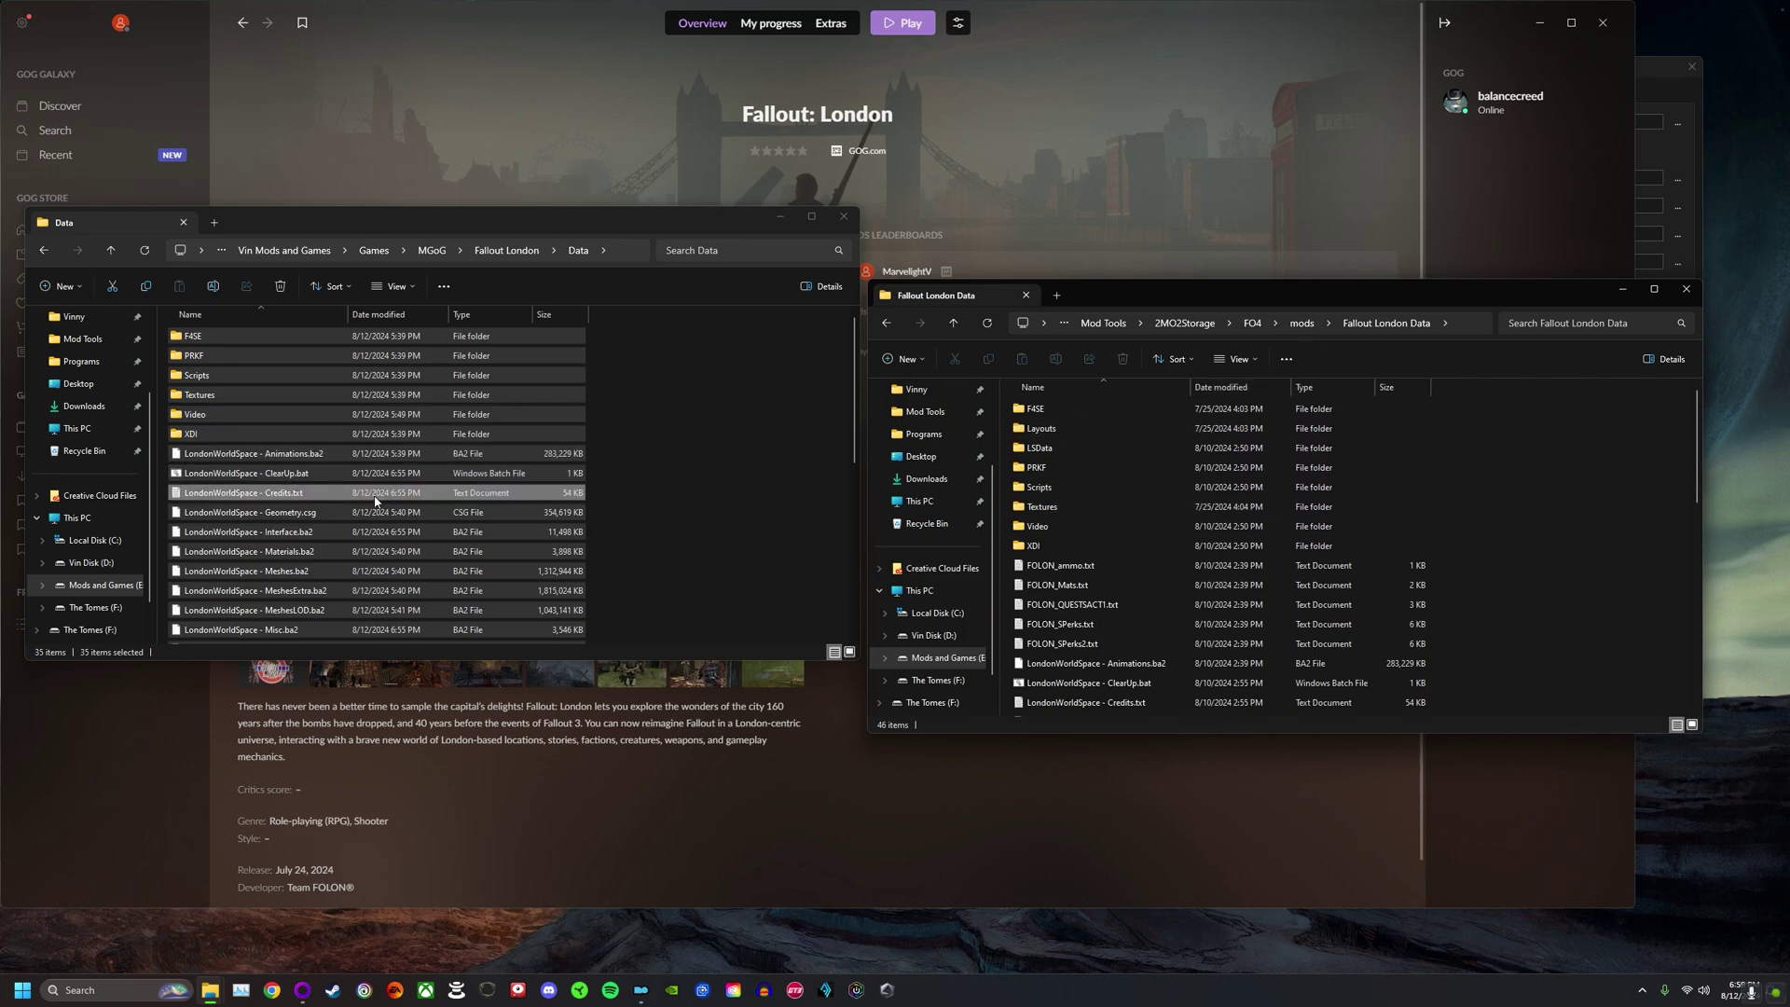
scroll(447, 474, down, 6)
scroll(458, 477, up, 6)
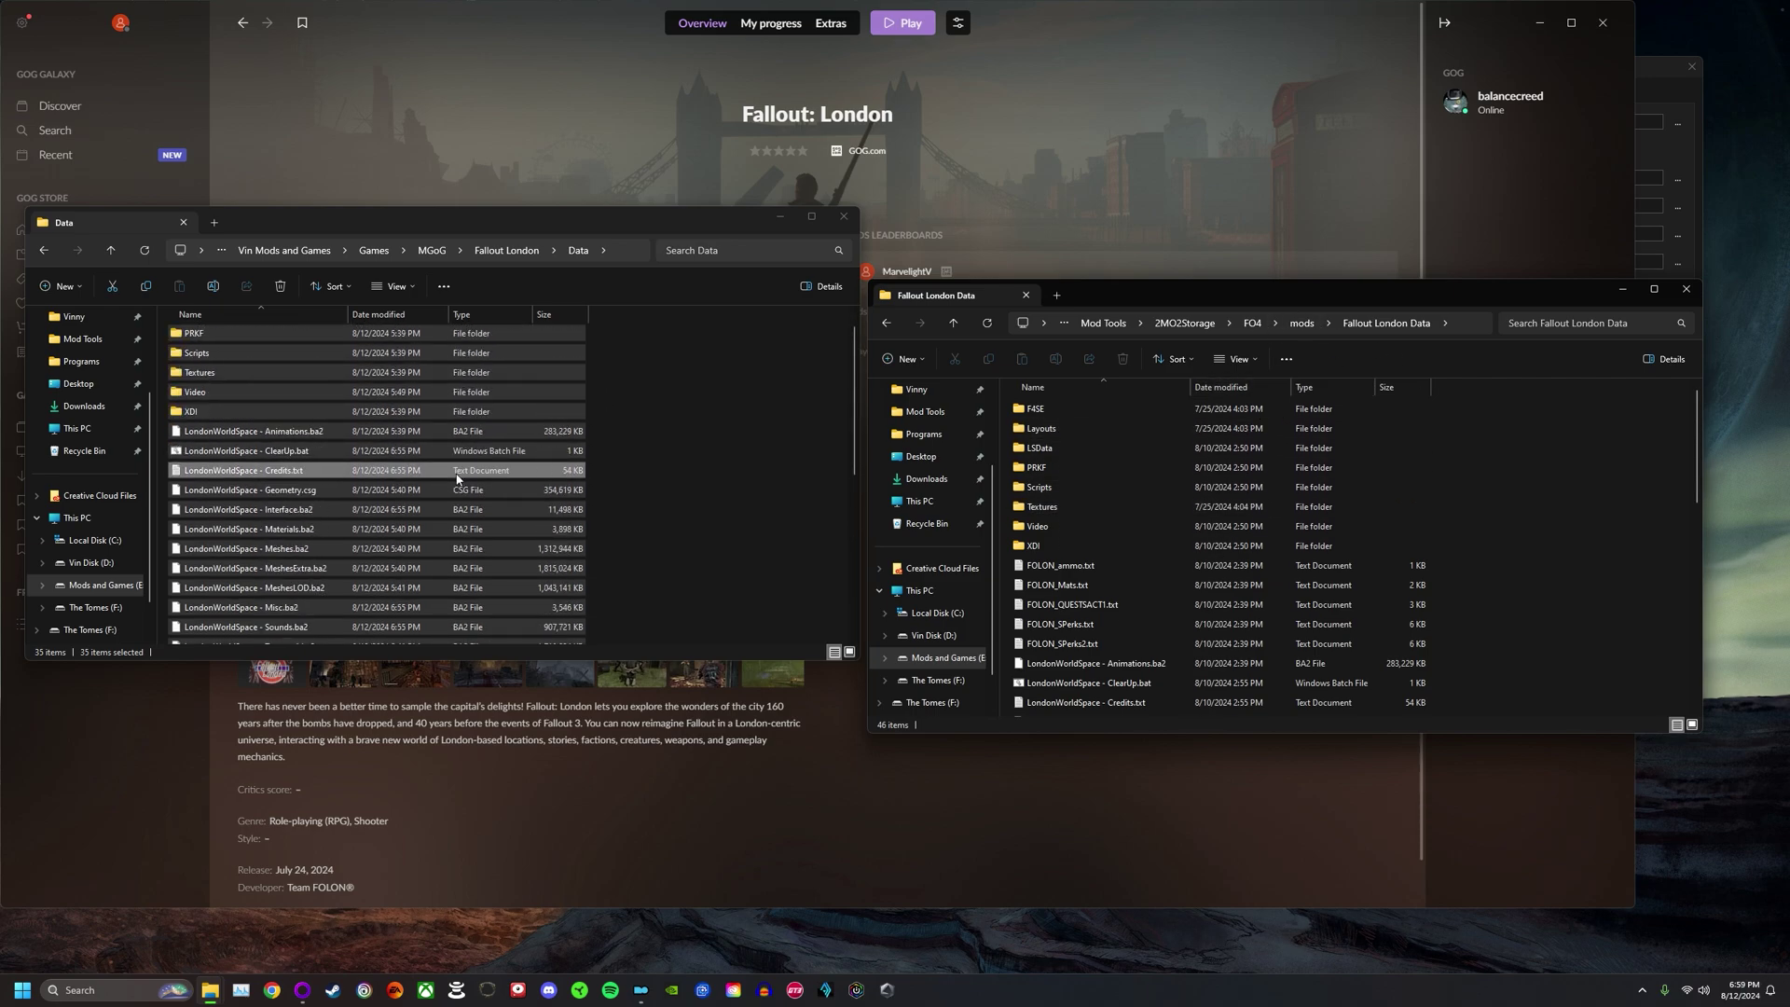
drag(458, 476, 608, 571)
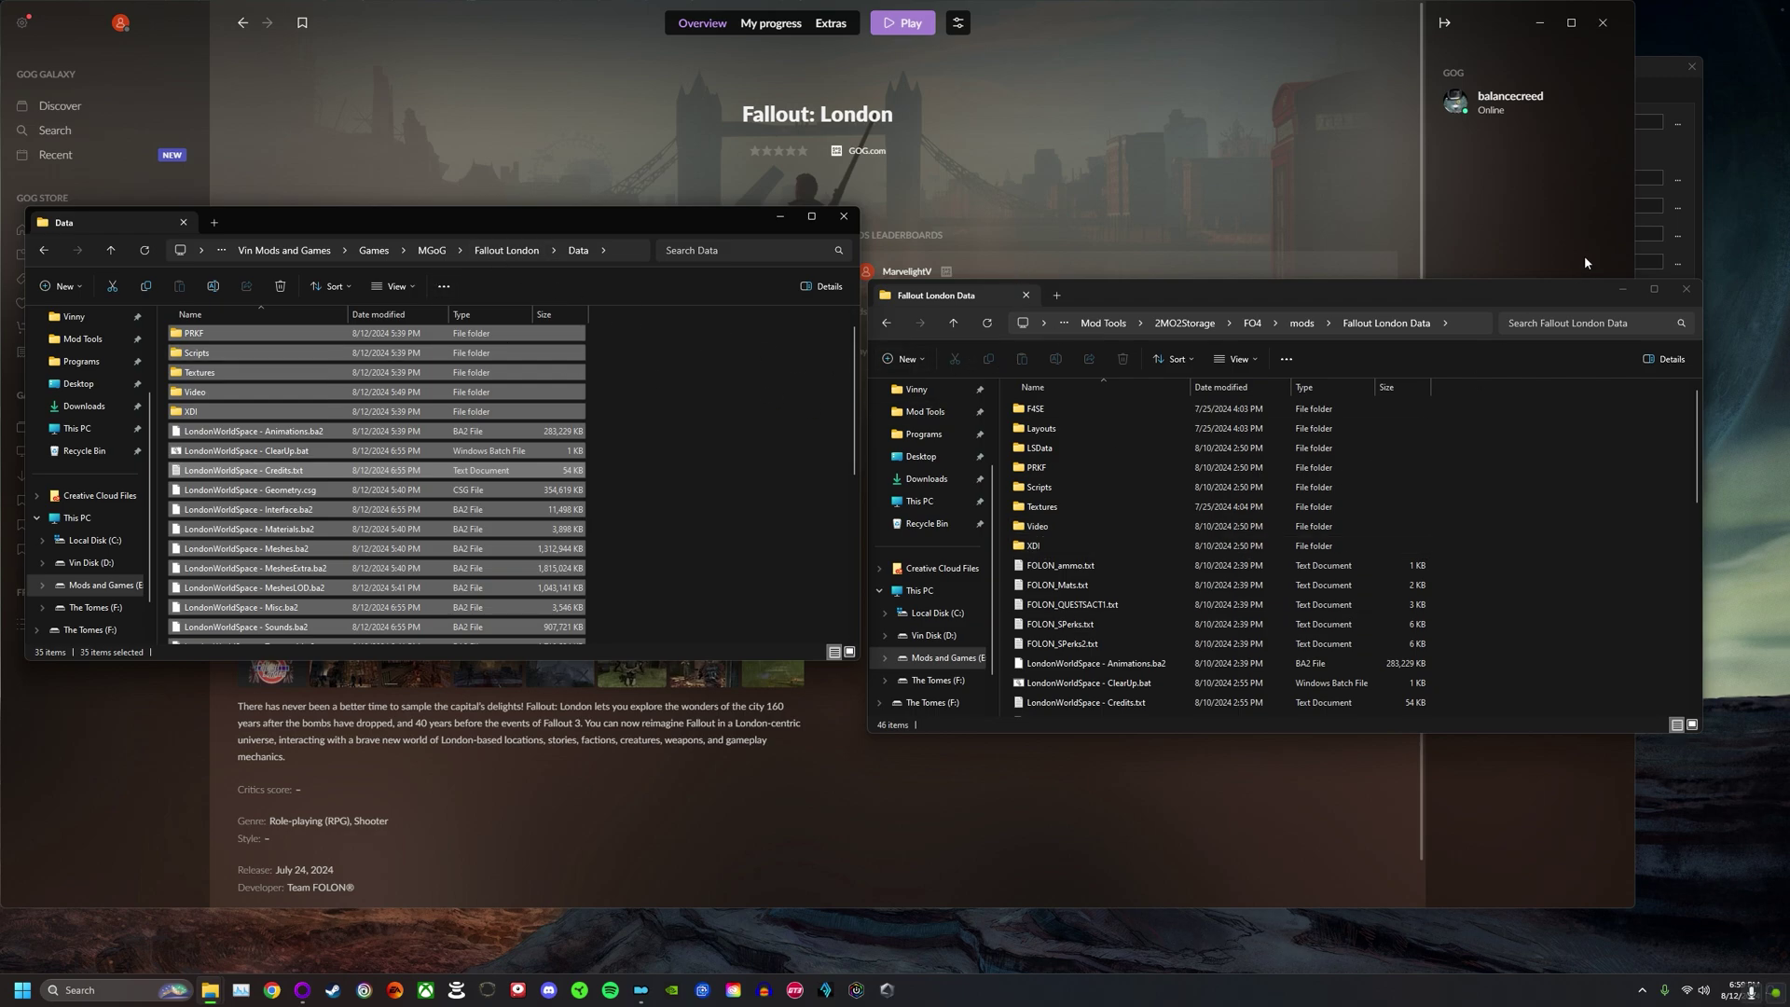
click(1659, 78)
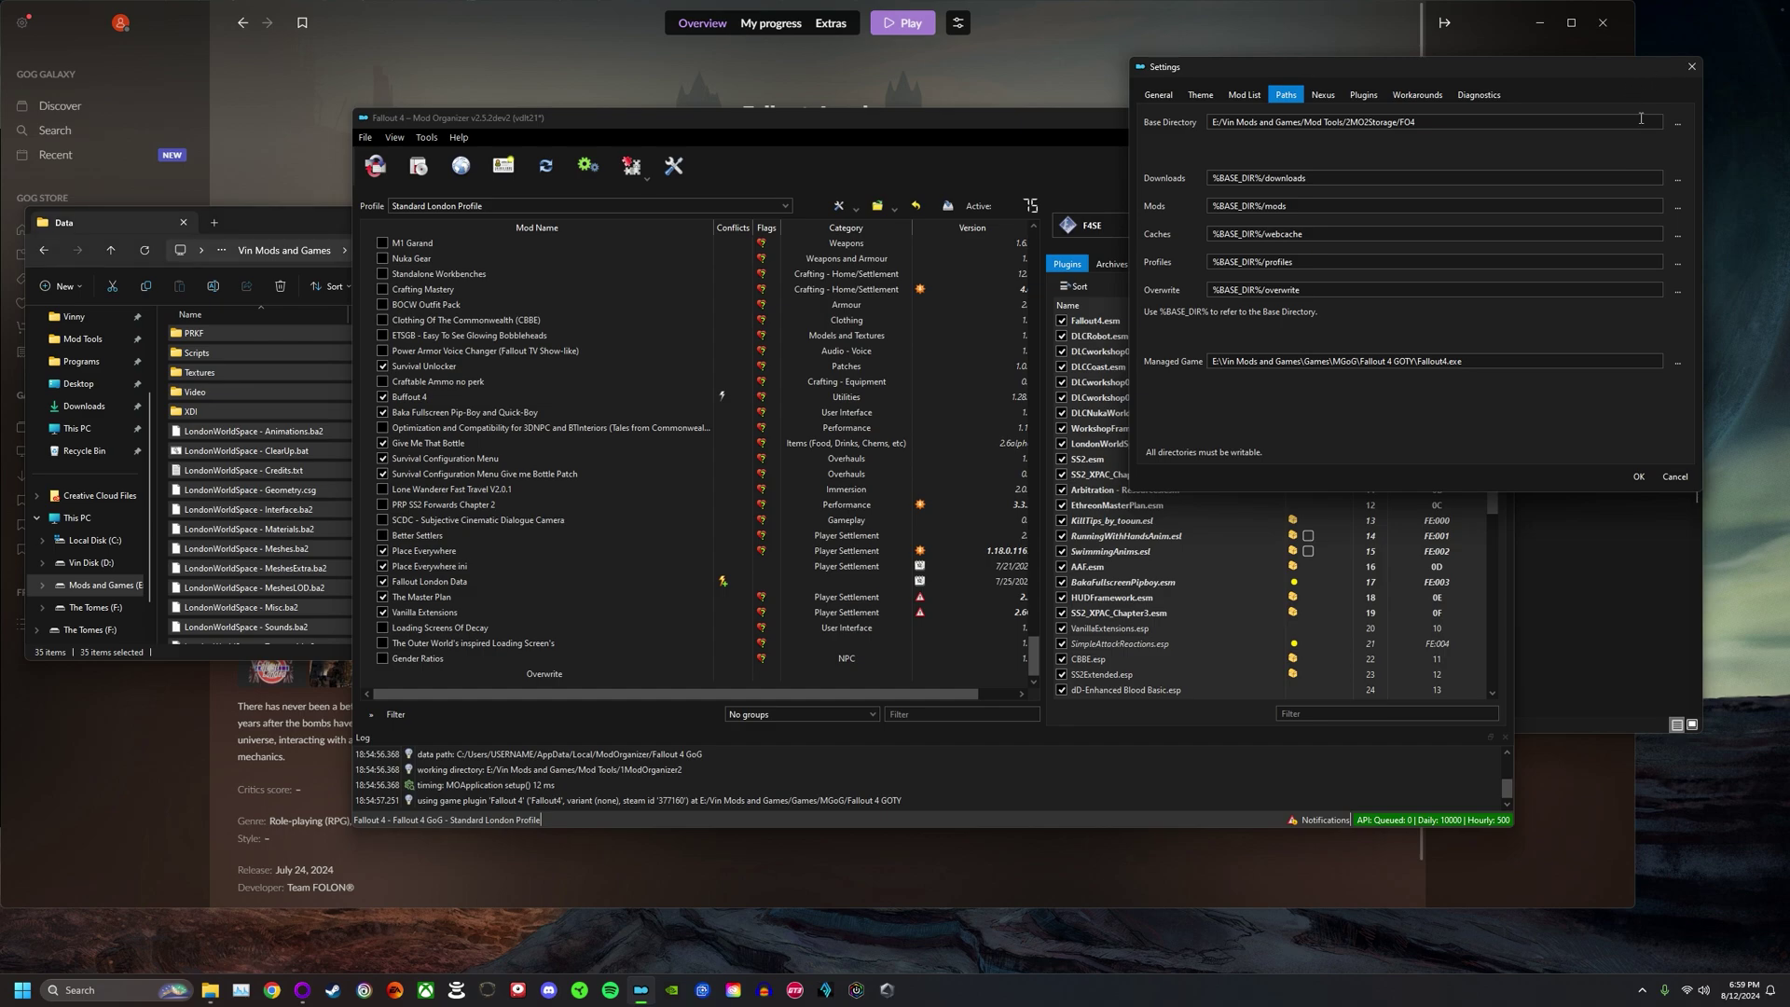
Close Settings and open the install's _Config folder with Fallout4.ini and Fallout4Prefs.ini.
click(1639, 478)
drag(933, 124, 1065, 151)
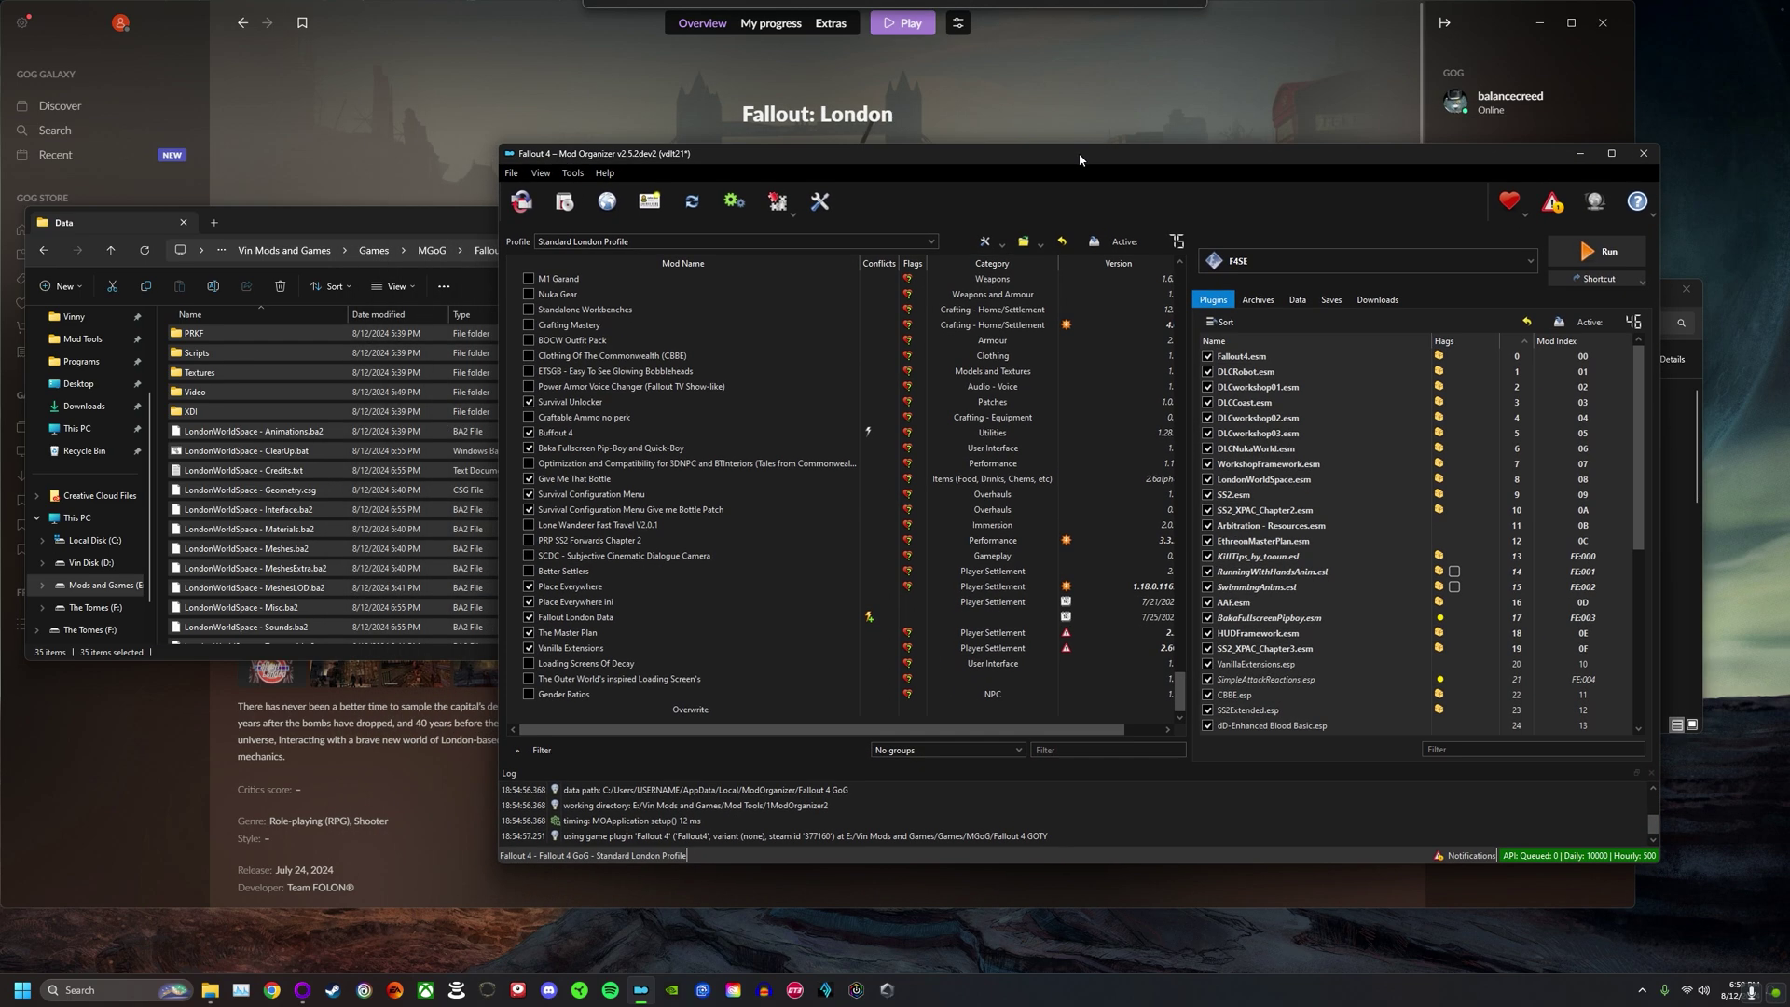
click(395, 222)
scroll(357, 453, up, 1)
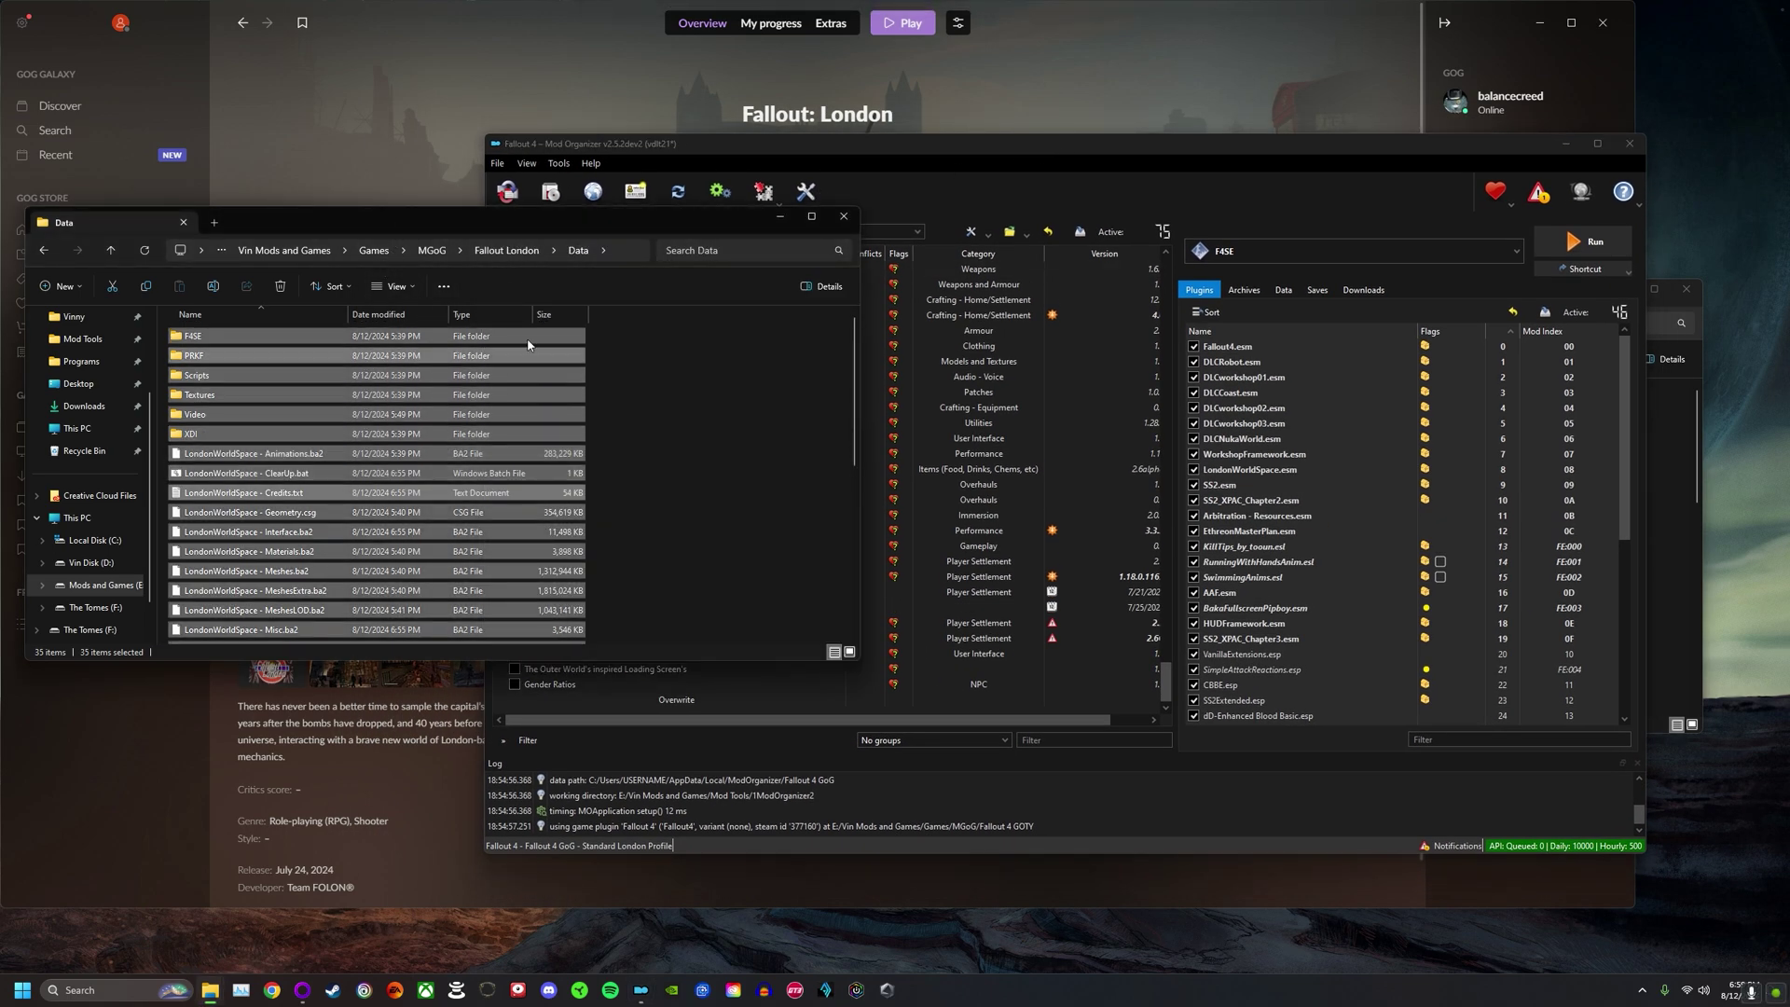
click(506, 250)
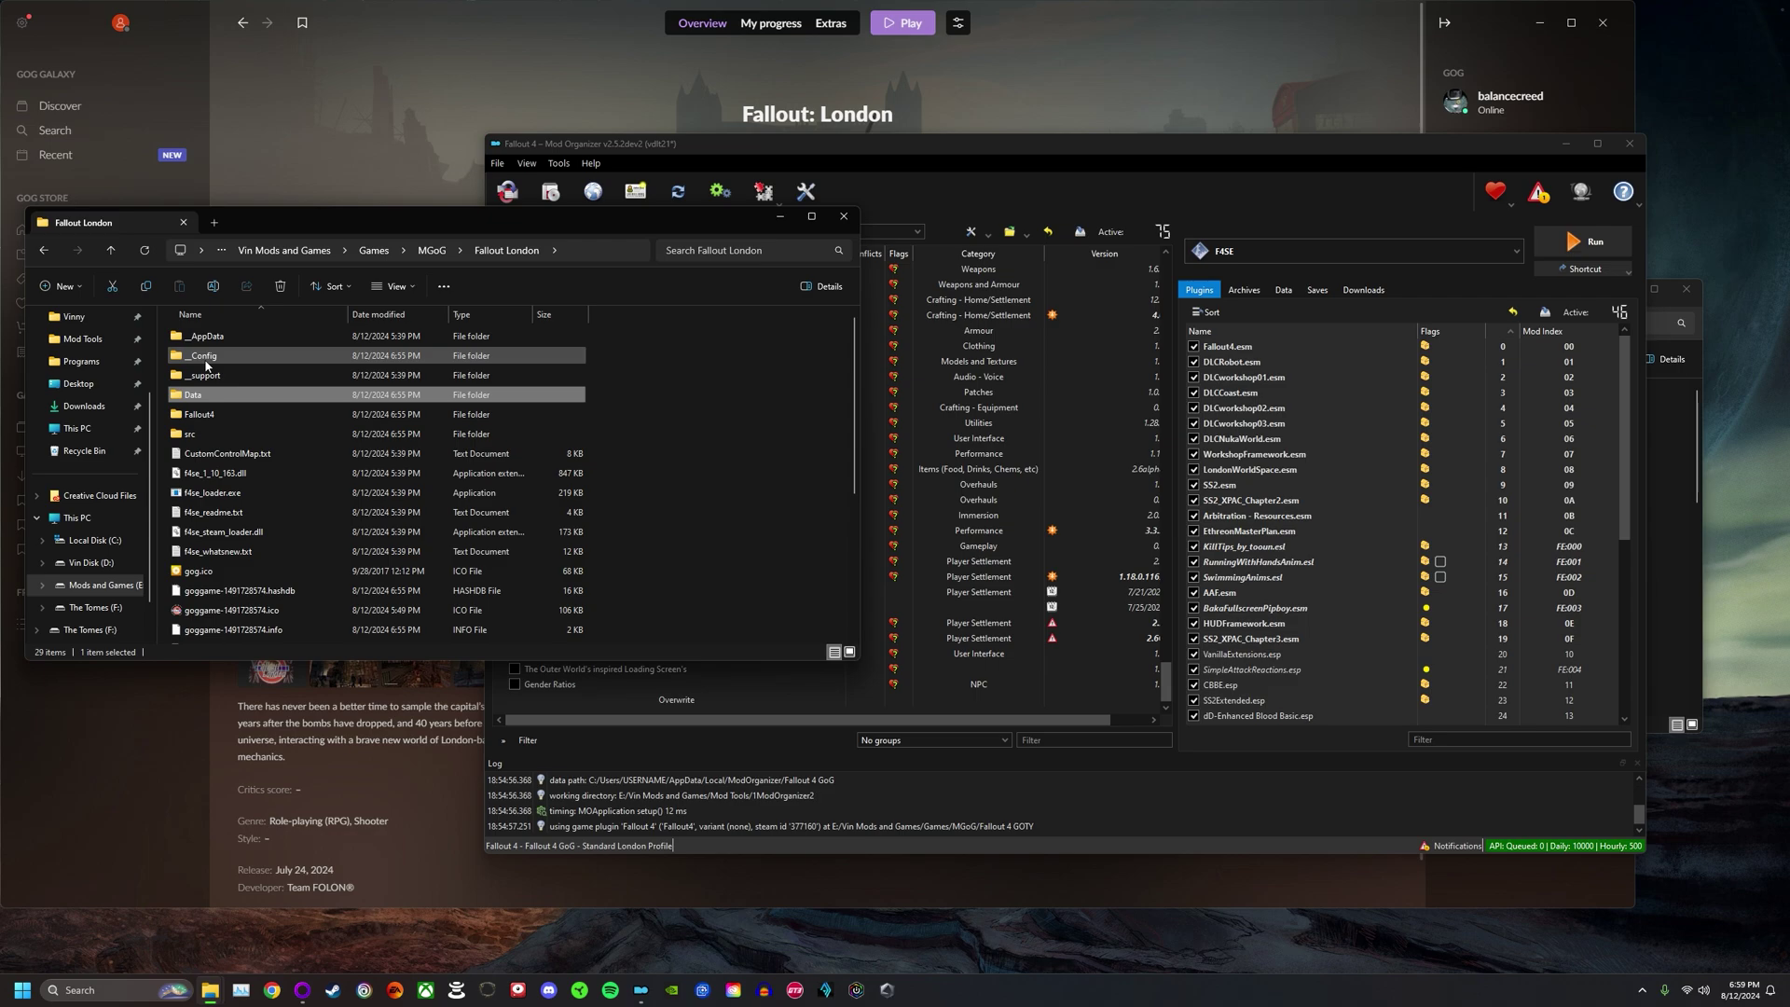
double_click(206, 360)
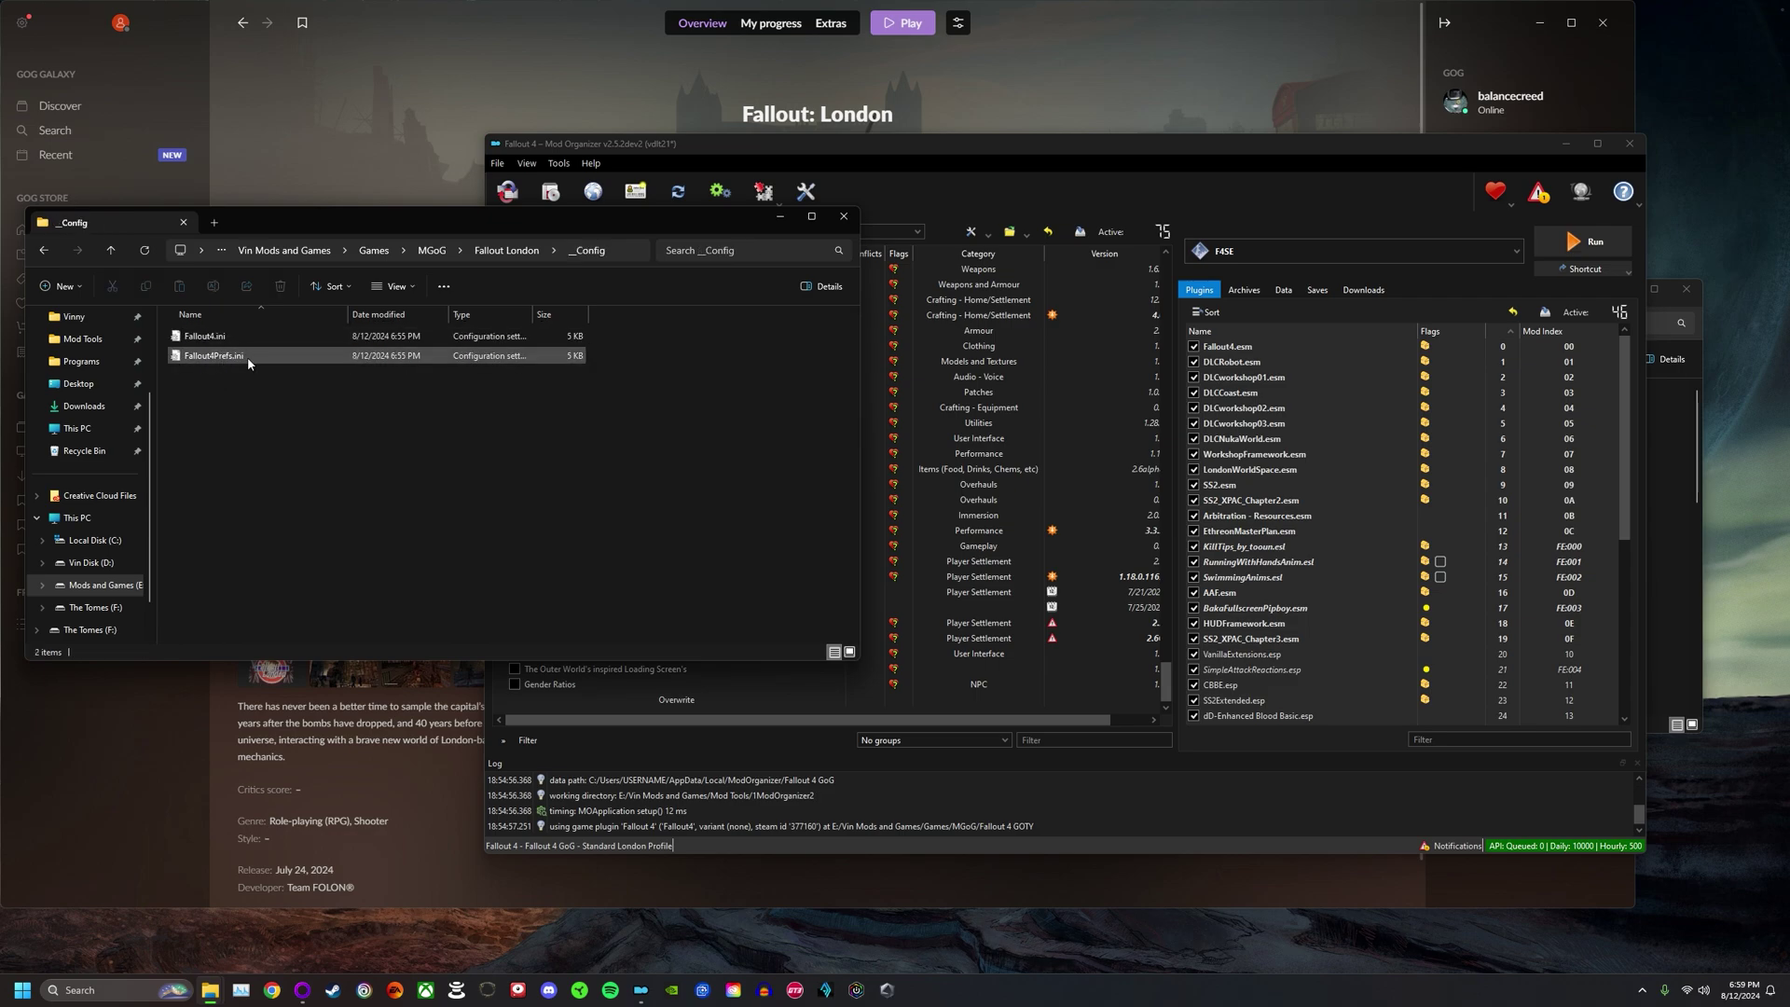
click(994, 195)
Open the INI Editor, review the fallout4prefs.ini tab, and save the profile's INI files.
click(765, 196)
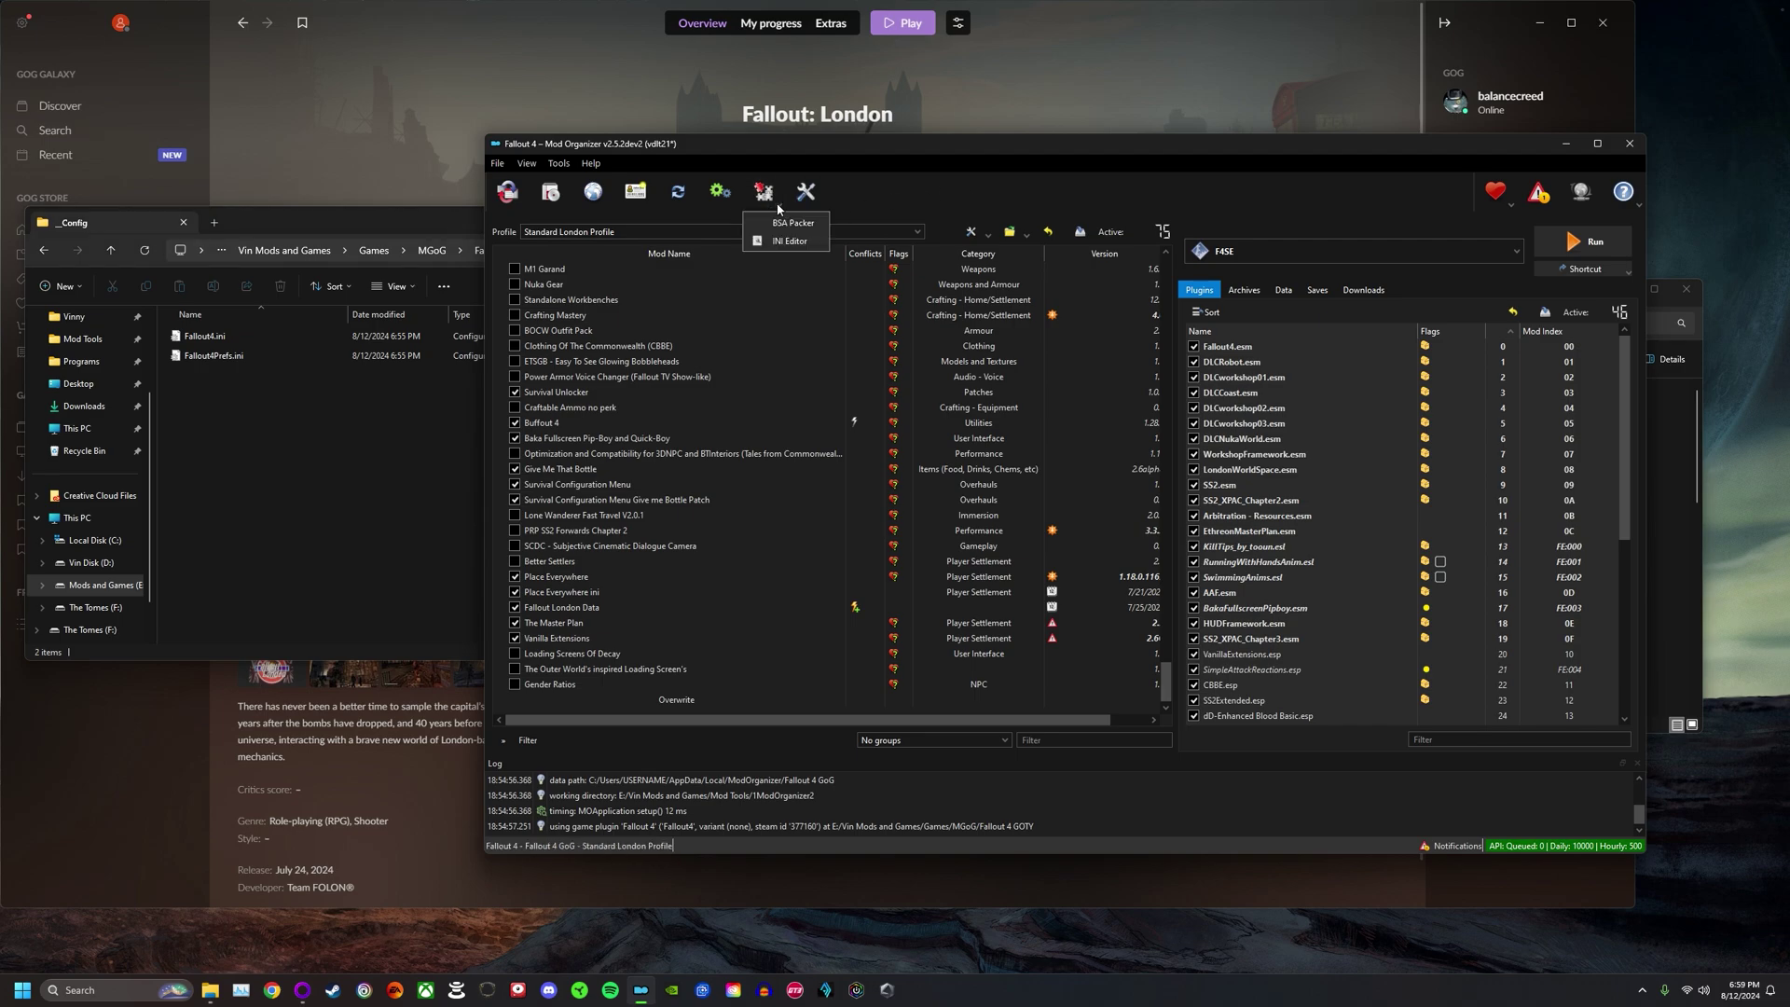
click(776, 239)
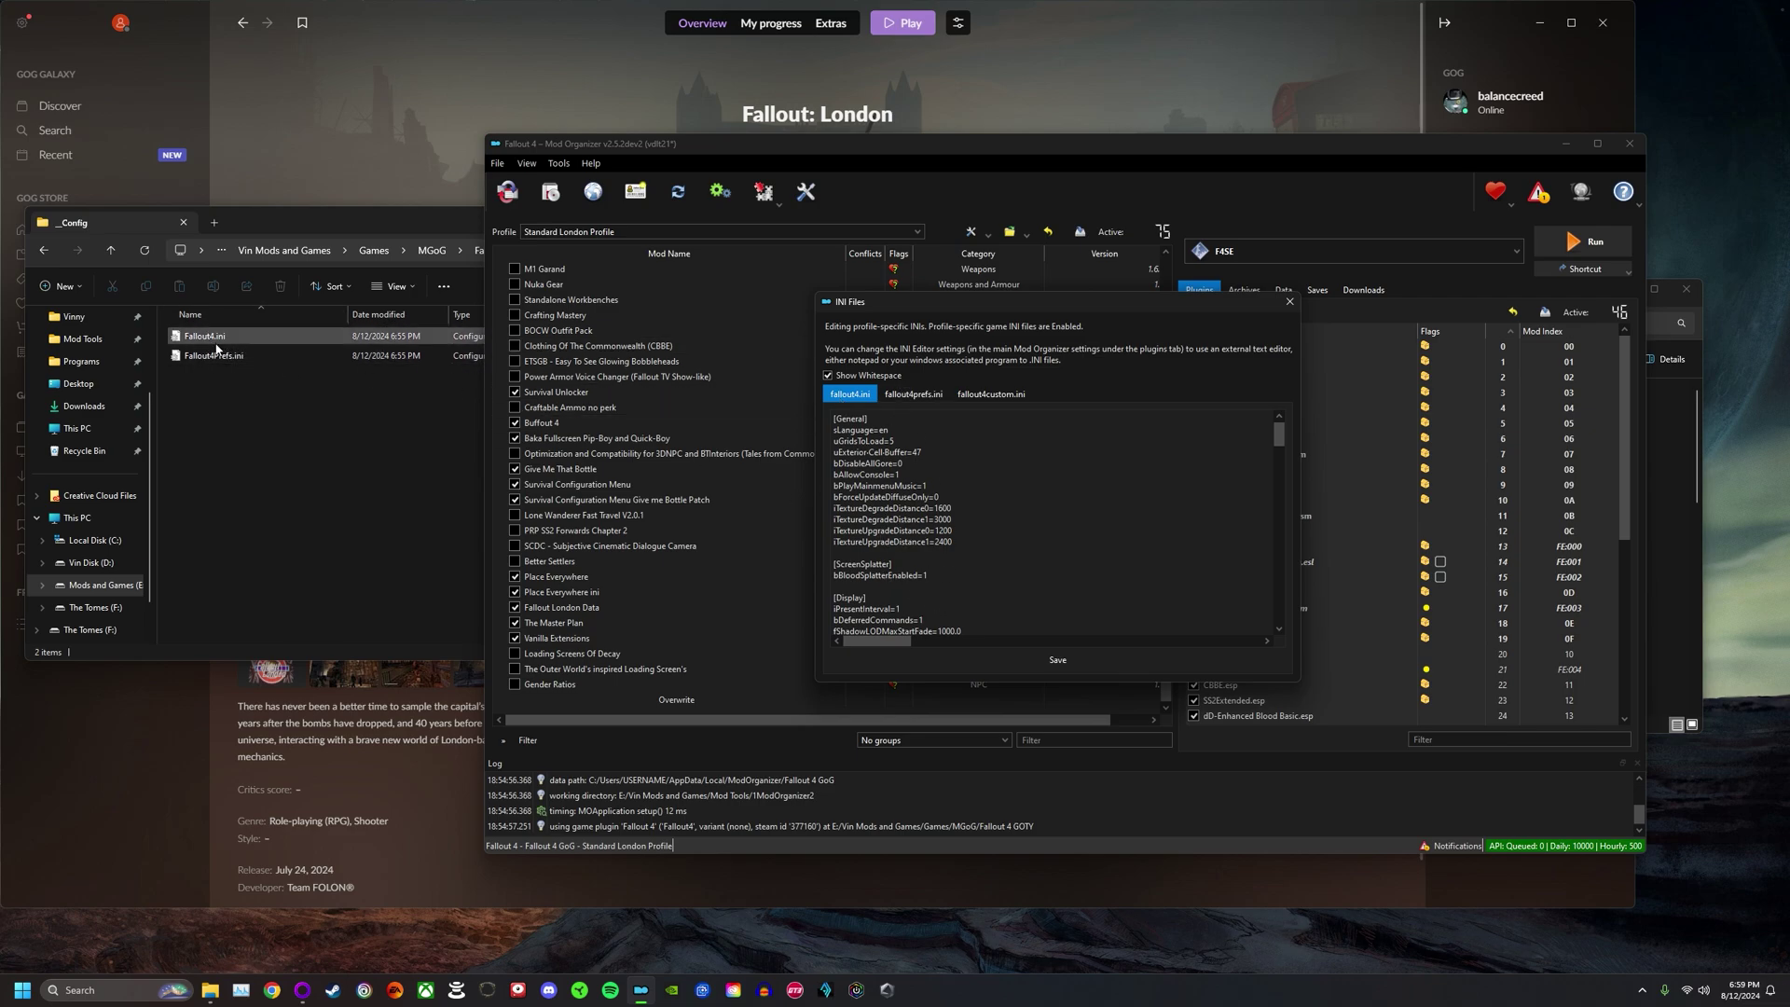
click(920, 399)
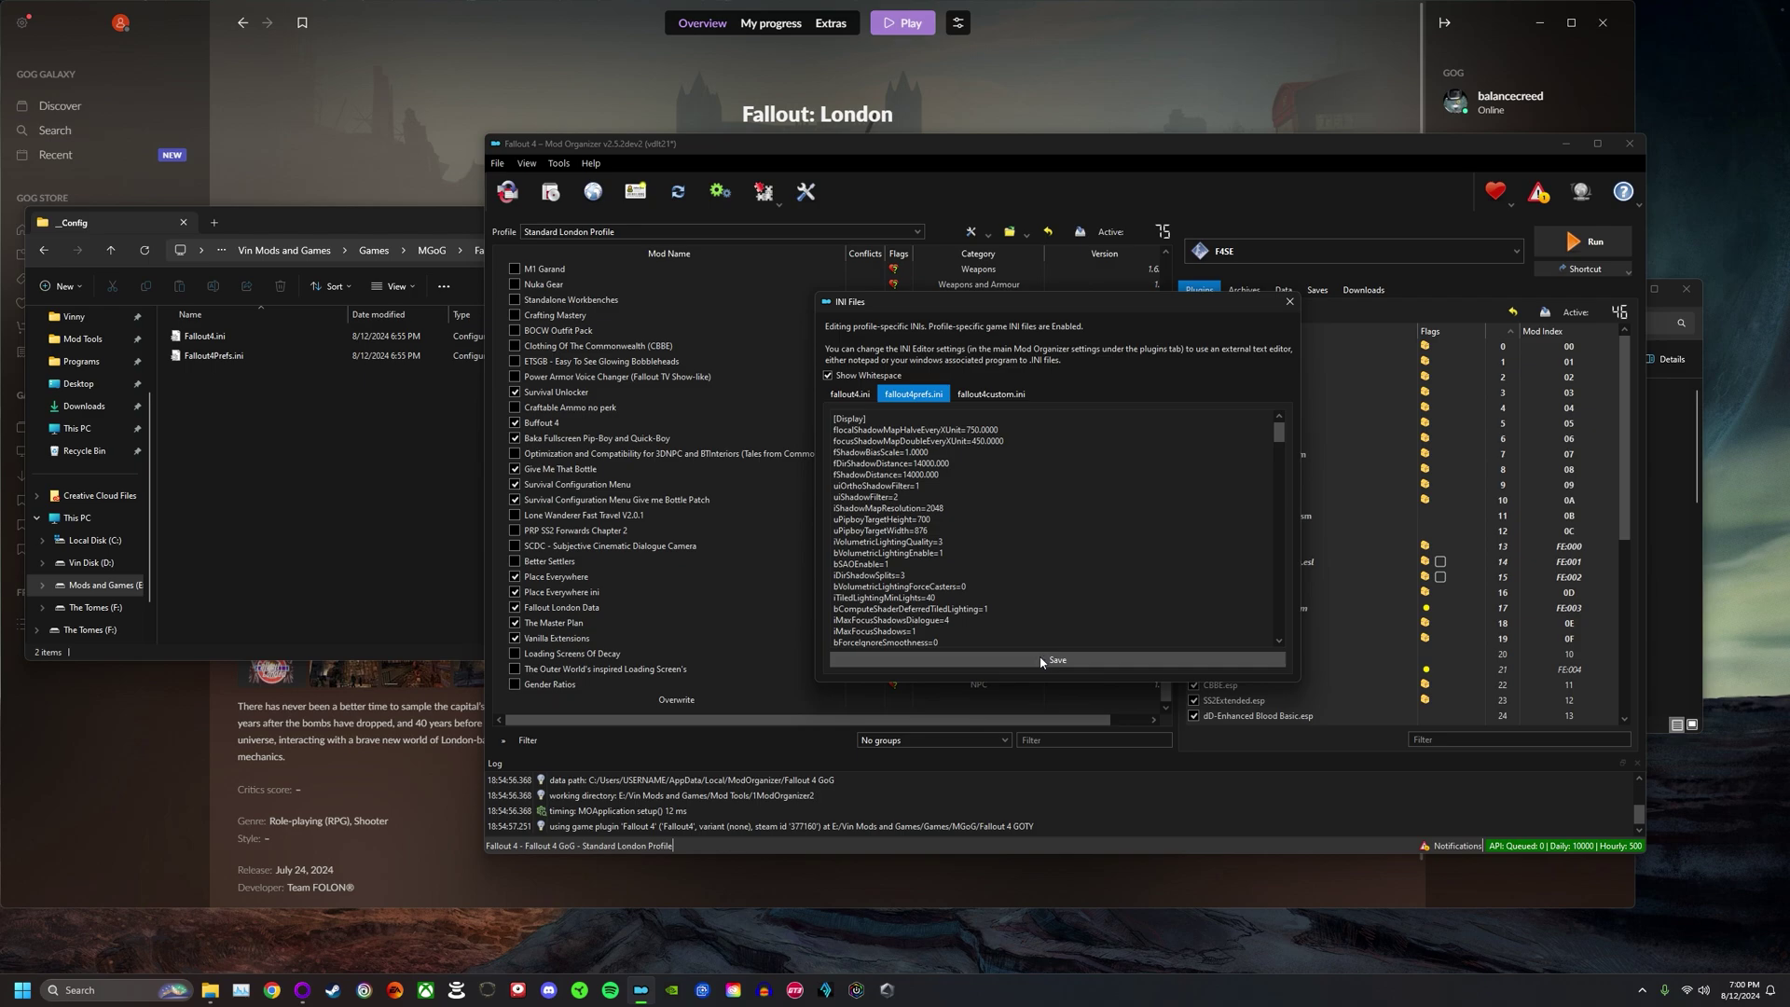
click(1290, 303)
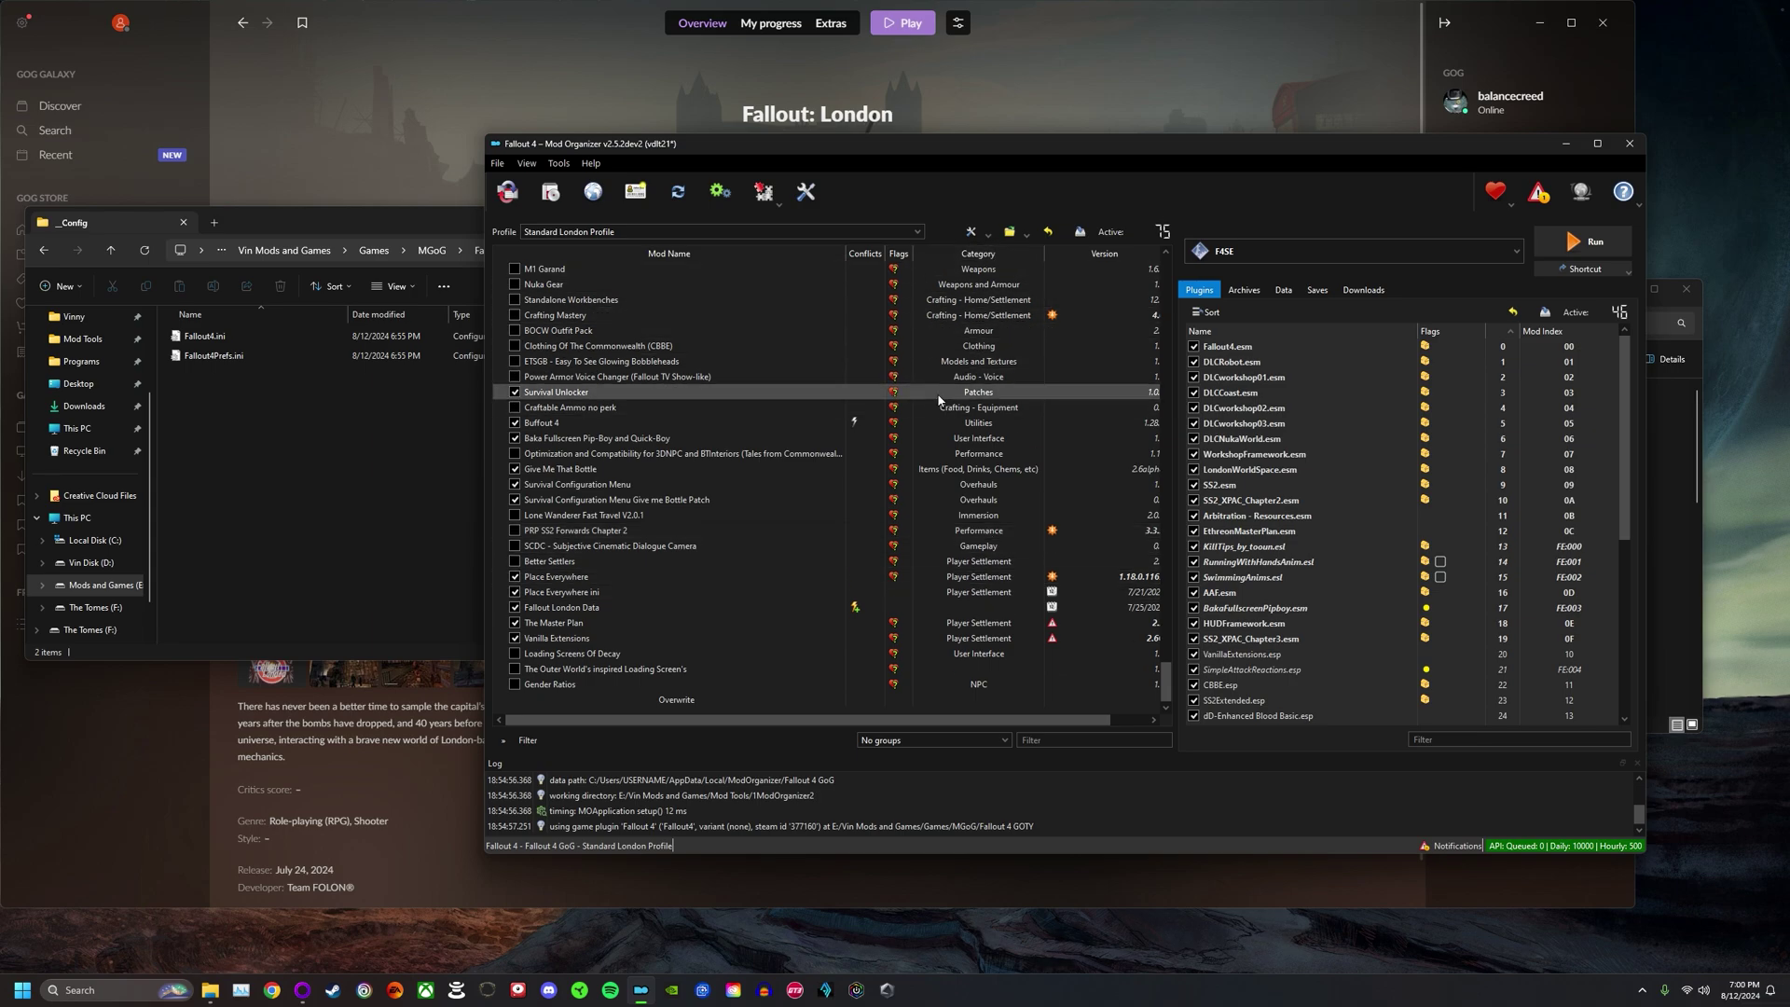
Launch F4SE from Mod Organizer 2 for the Standard London Profile.
click(1561, 244)
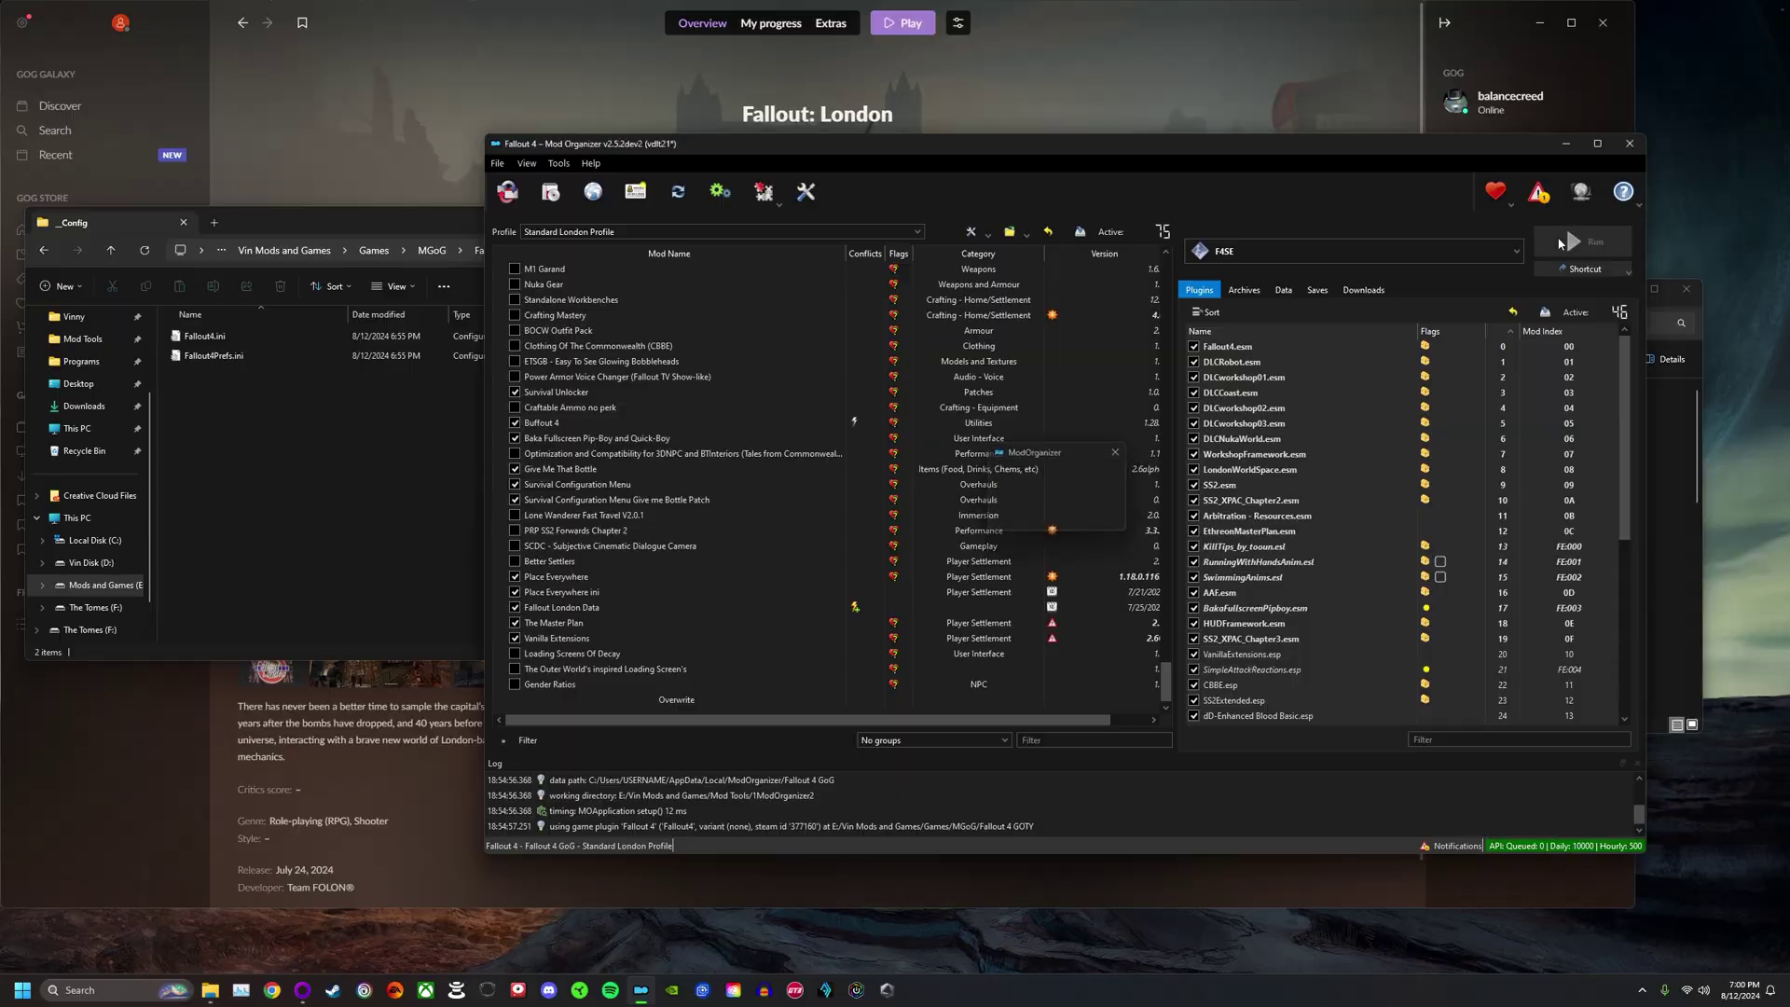